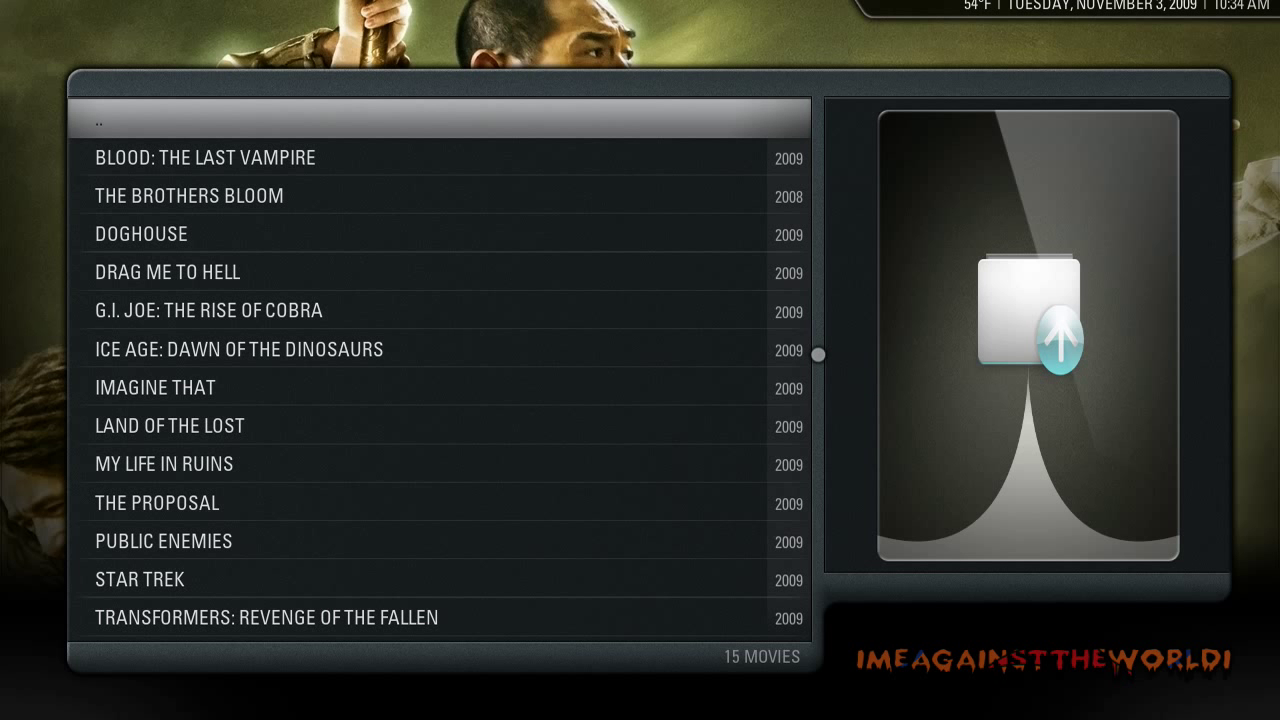
# - Open the 15-title Movies library in List view with Blood: The Last Vampire's poster and fanart shown
pyautogui.click(205, 157)
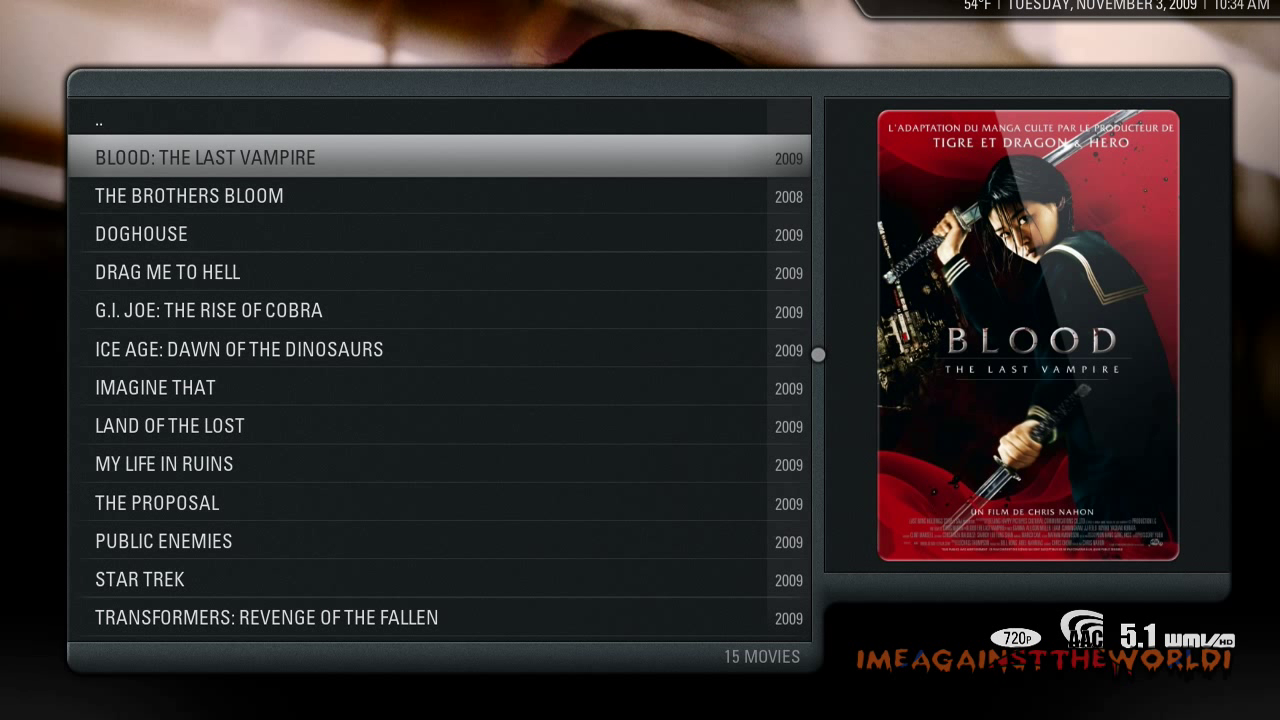
# - Preview The Brothers Bloom, Doghouse and Blood: The Last Vampire, then open the Movies view options
pyautogui.click(189, 195)
pyautogui.click(141, 233)
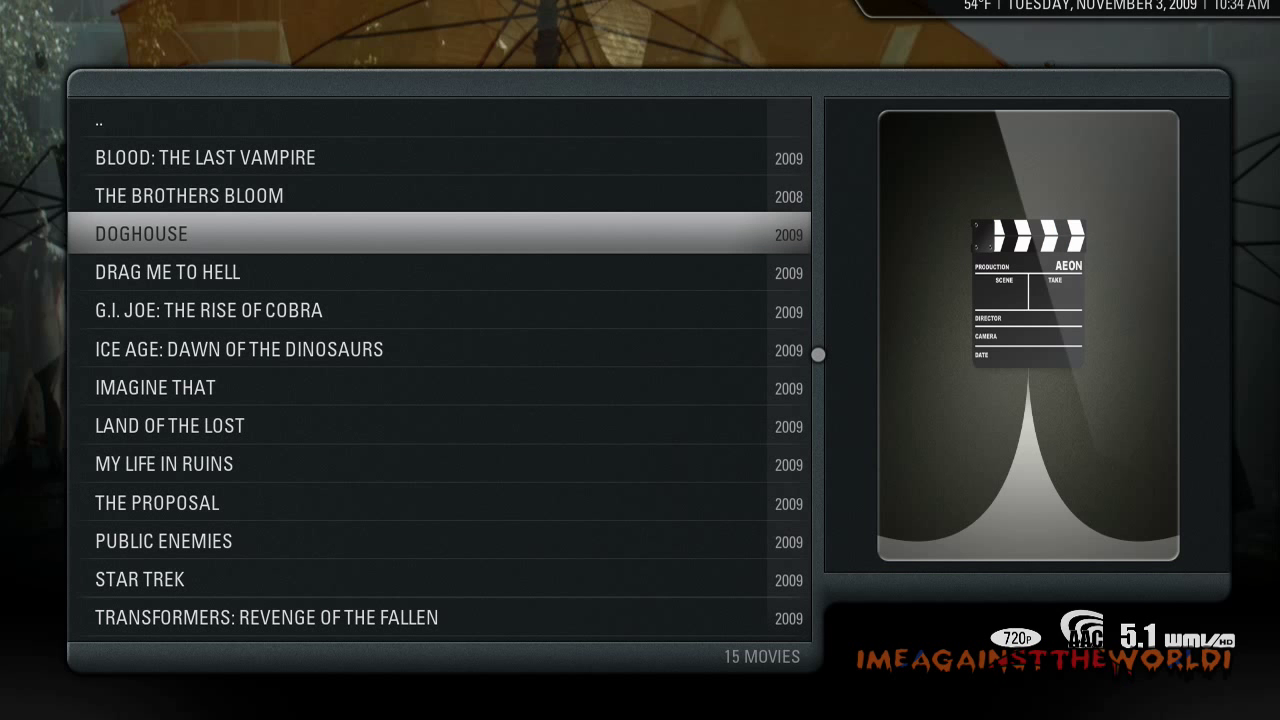
pyautogui.click(189, 195)
pyautogui.click(205, 157)
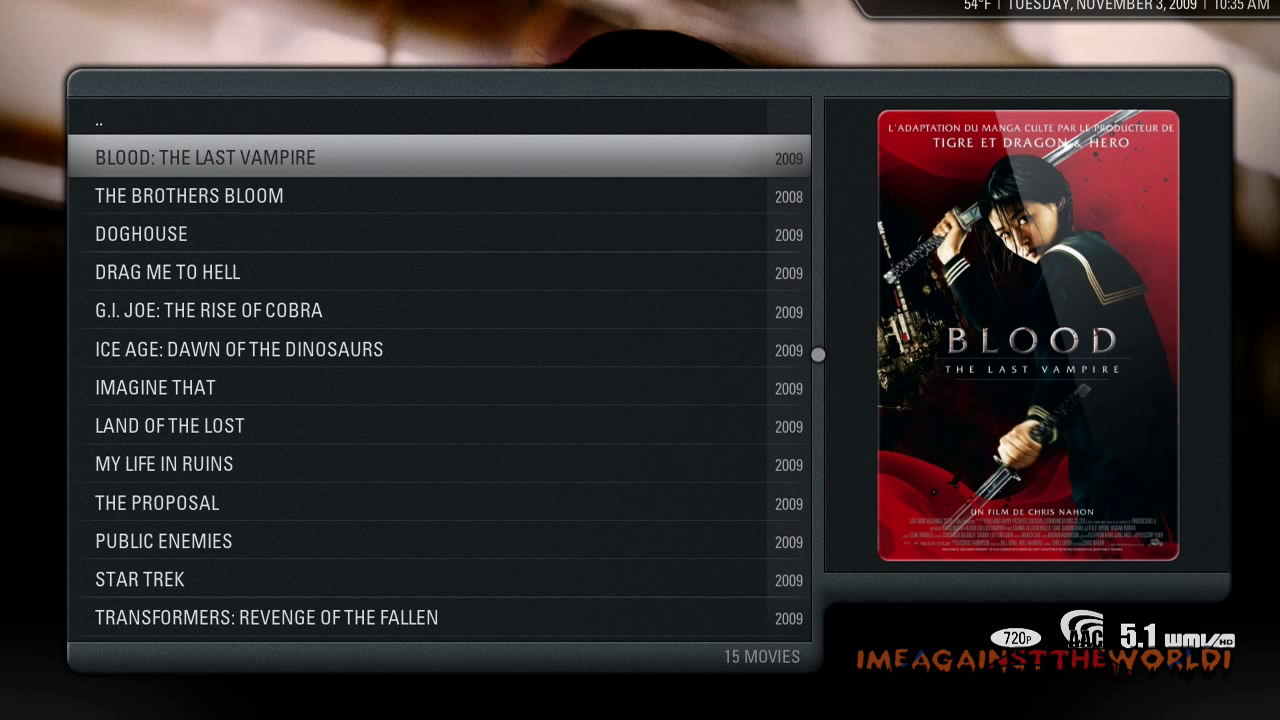
pyautogui.press('Left')
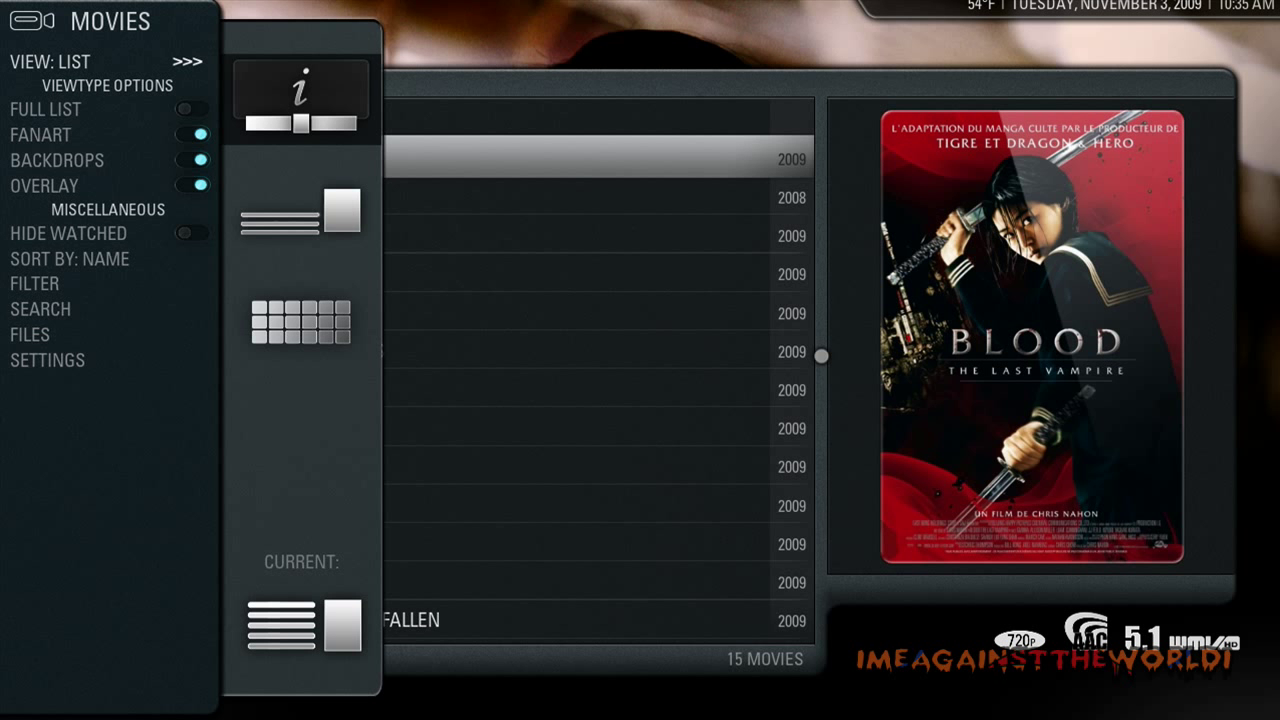
# - Switch the movie library from List to the Wall poster-grid view
pyautogui.press('Right')
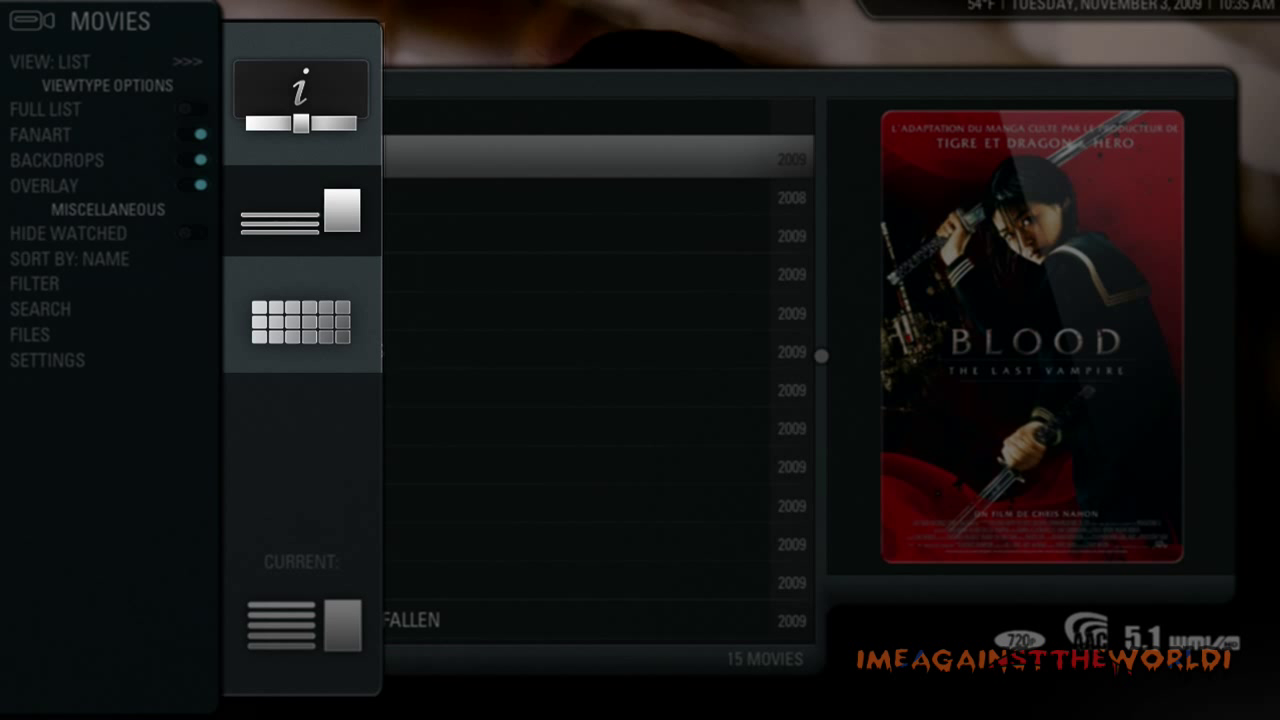
pyautogui.press('Up')
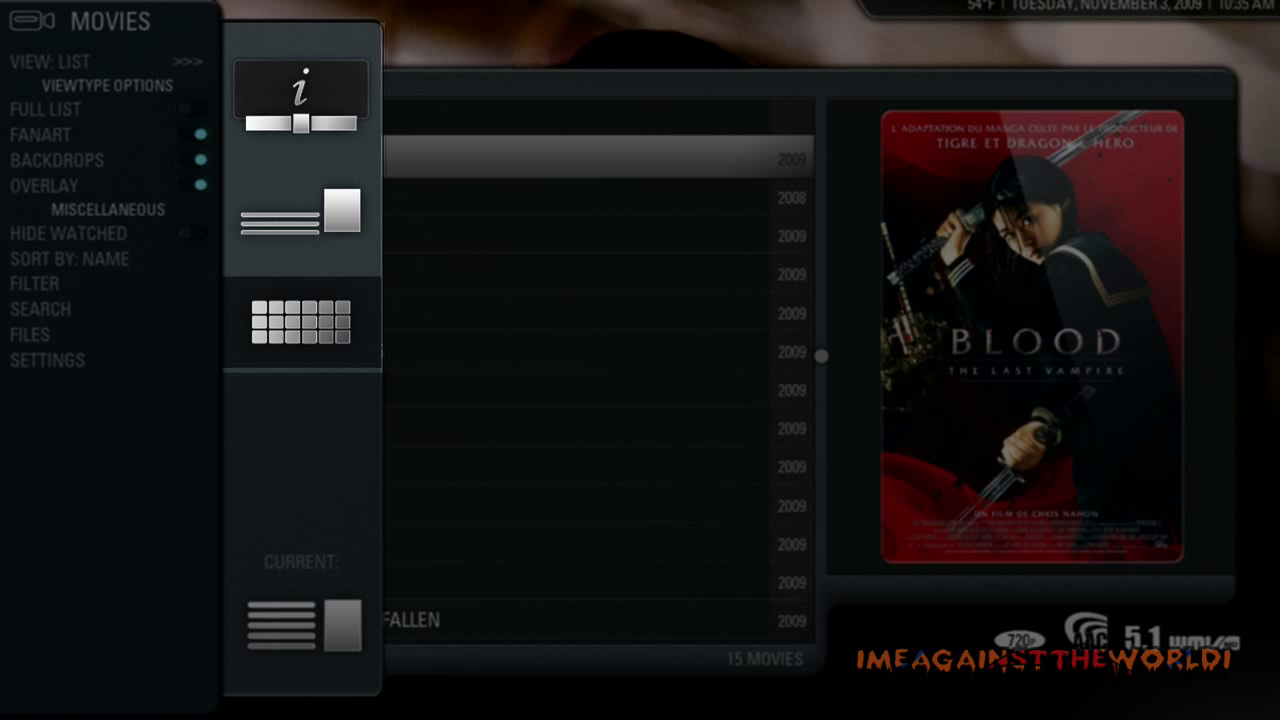
pyautogui.press('Left')
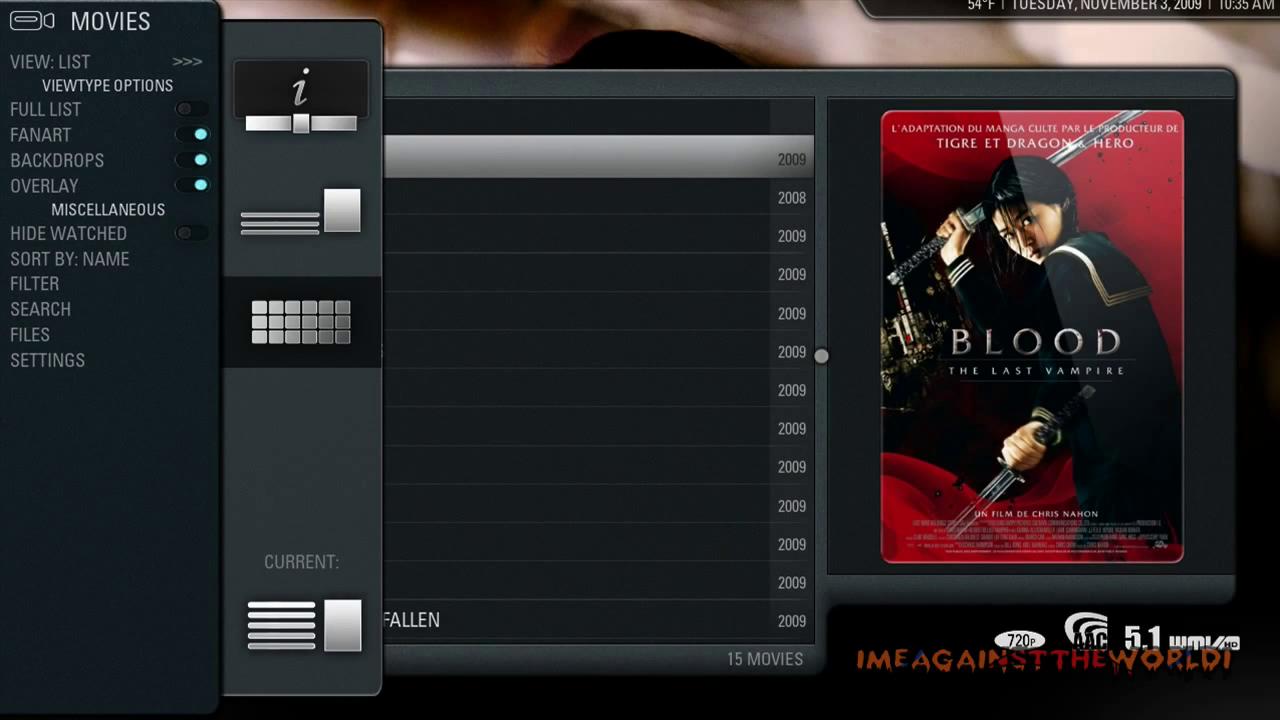
pyautogui.press('Return')
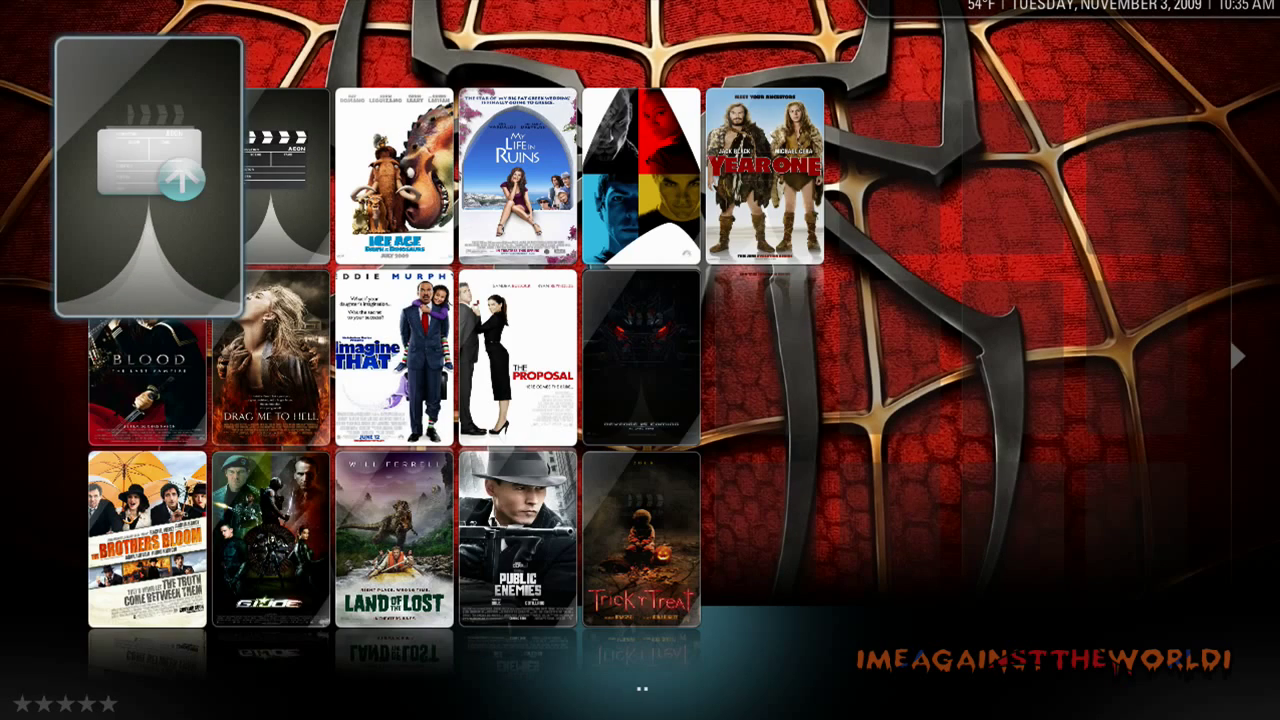
# - Show the full details for Ice Age: Dawn of the Dinosaurs, then close them
pyautogui.press('Right')
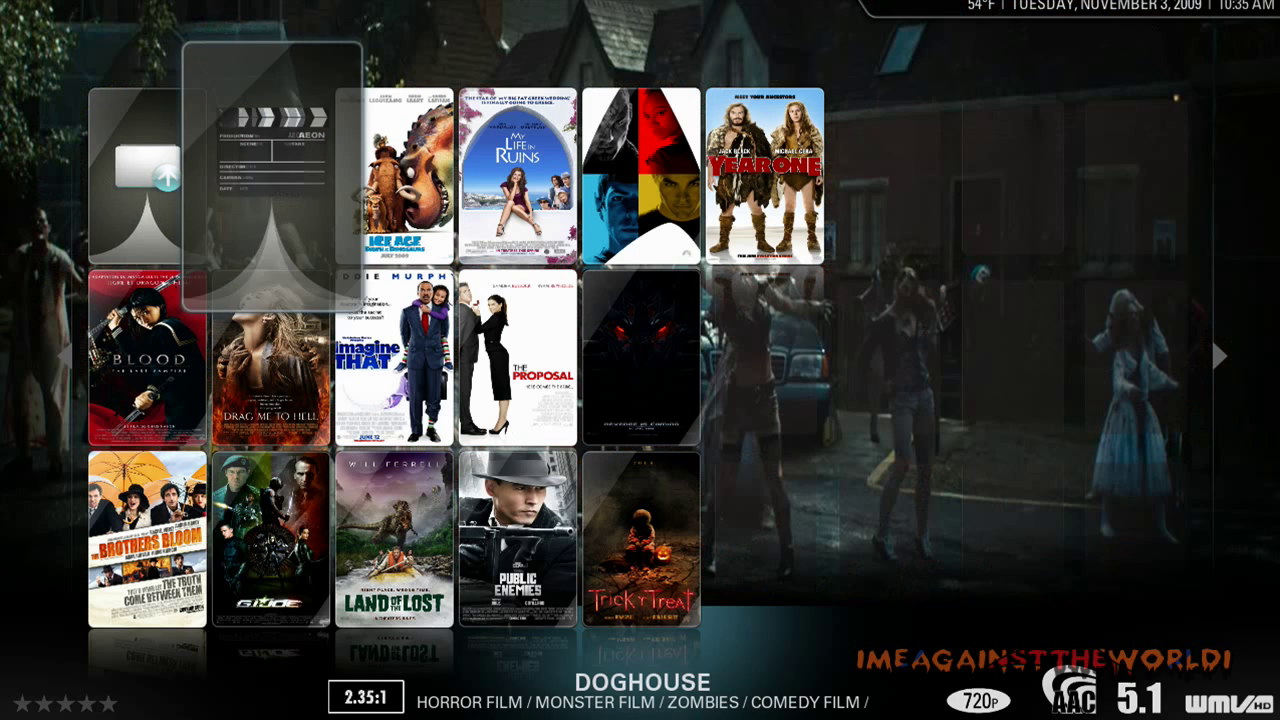
pyautogui.press('Right')
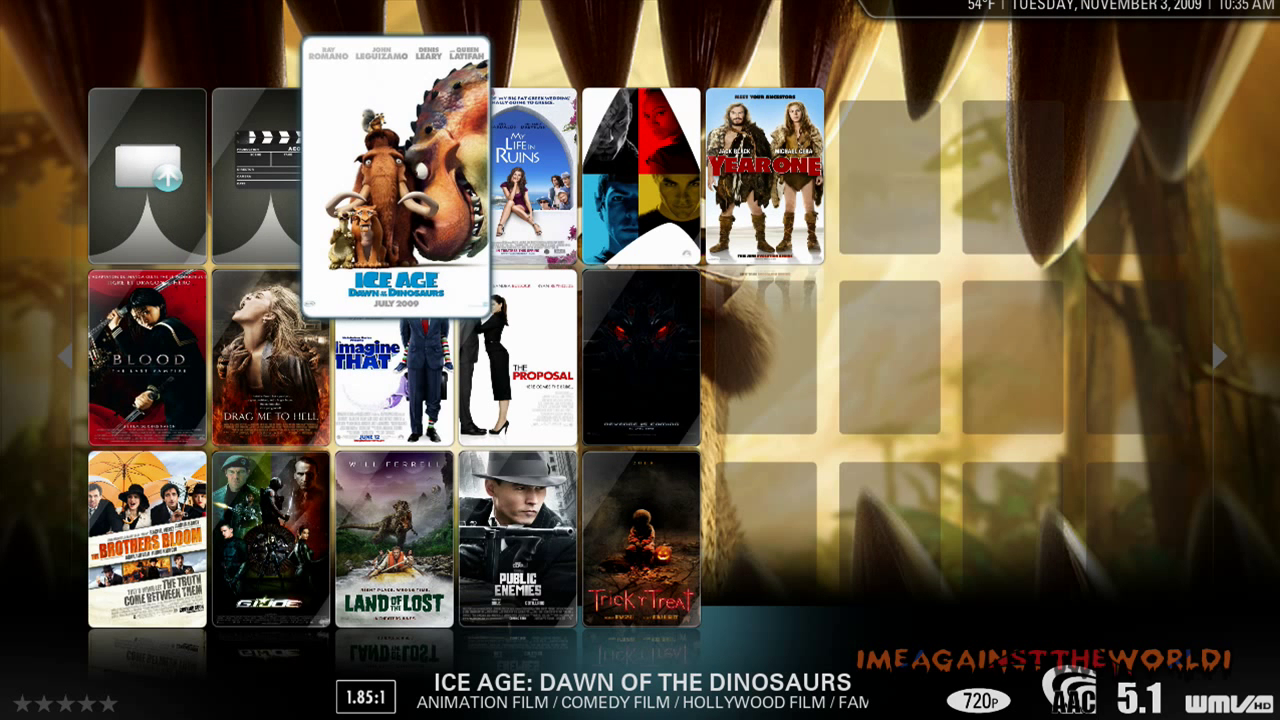
pyautogui.press('i')
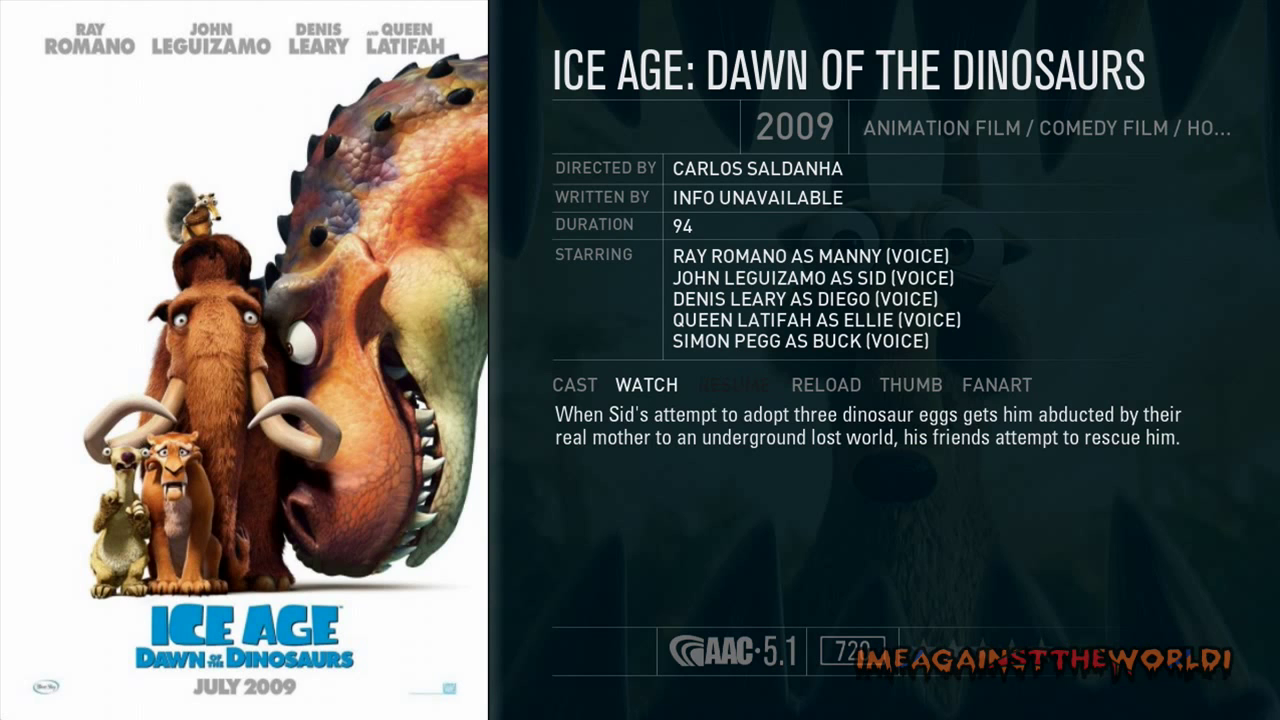
pyautogui.press('Escape')
# - Move back through the wall to Year One and reopen the Movies view options
pyautogui.press('Left')
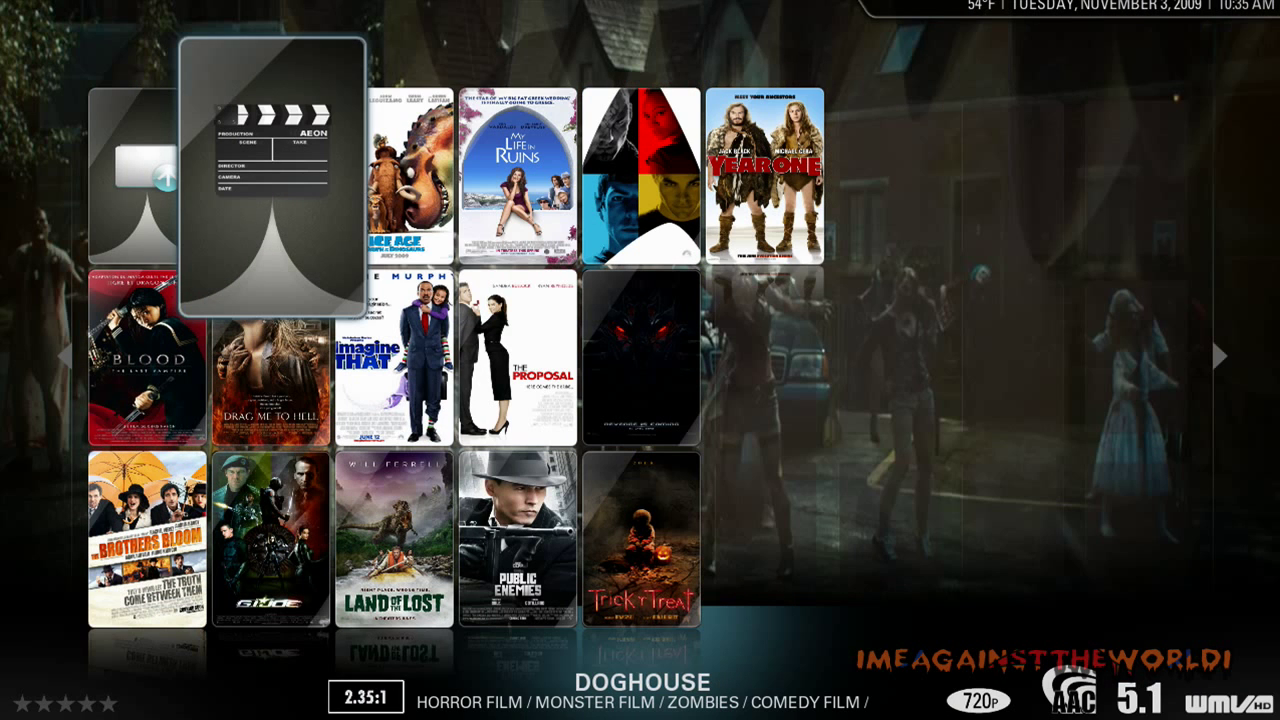
pyautogui.press('Left')
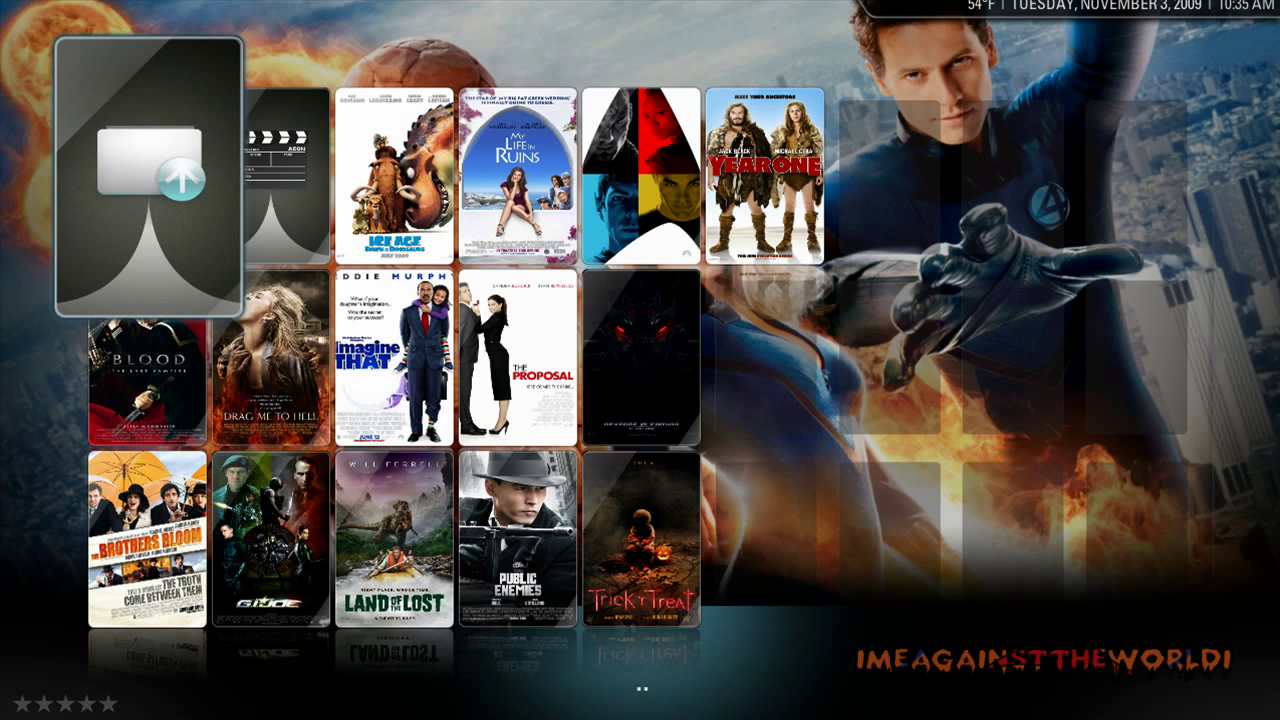
pyautogui.press('Left')
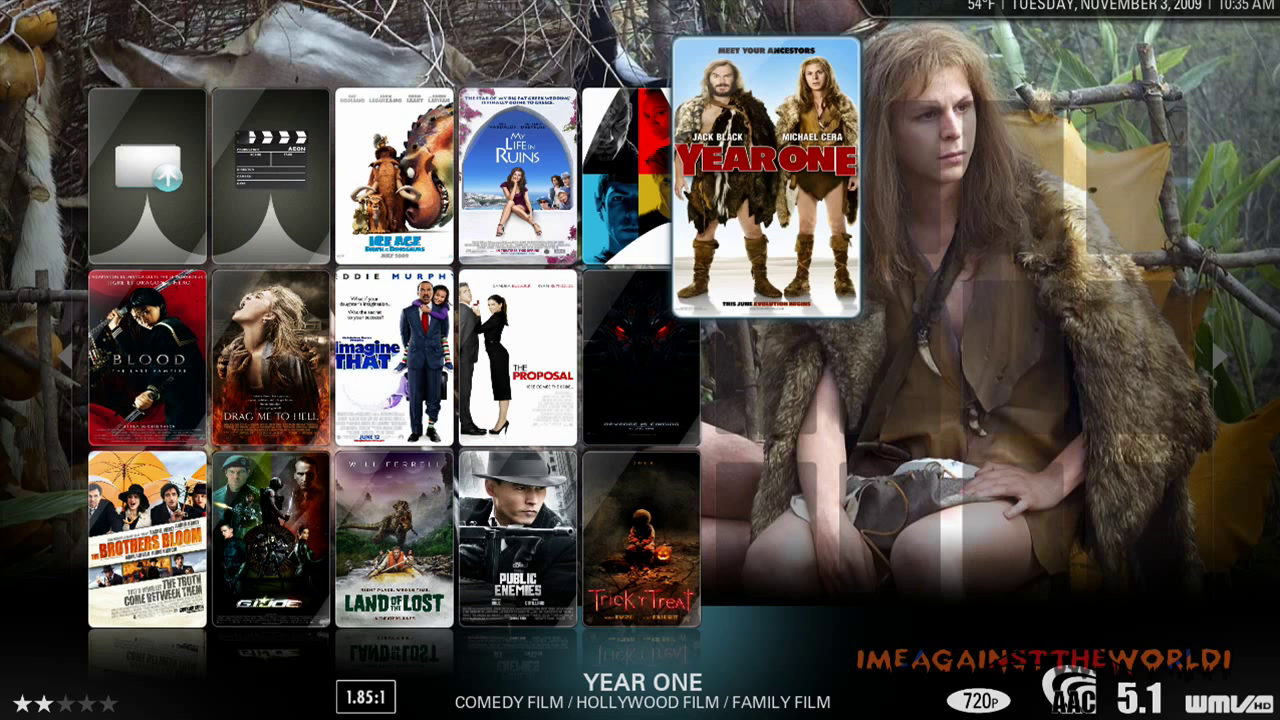
pyautogui.press('Left')
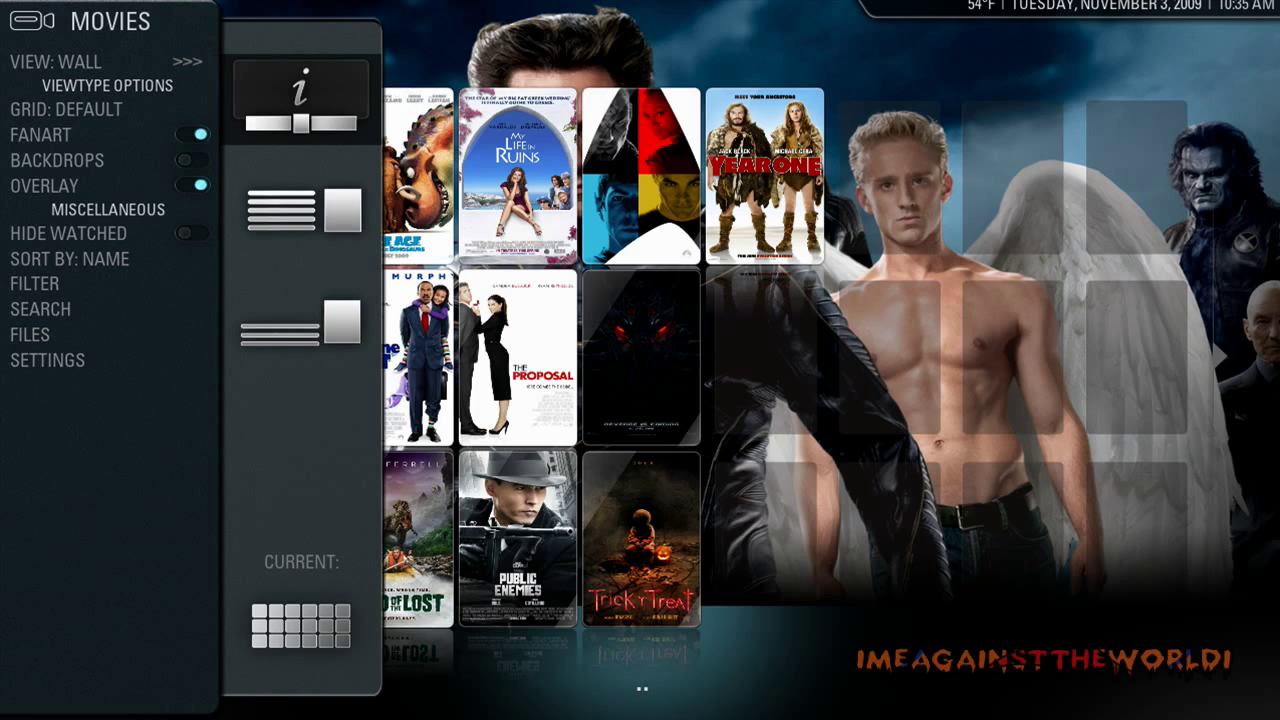
# - Switch to the coverflow view, show Blood: The Last Vampire's details, then select The Brothers Bloom
pyautogui.press('Return')
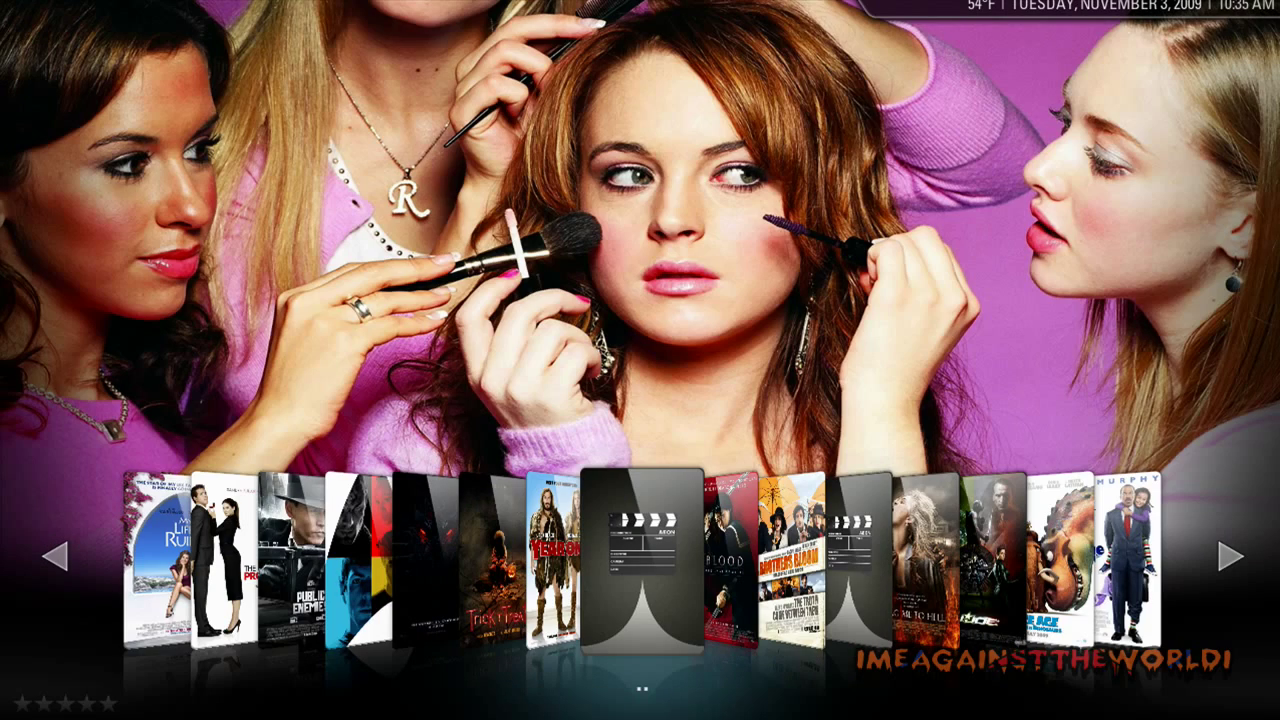
pyautogui.press('Right')
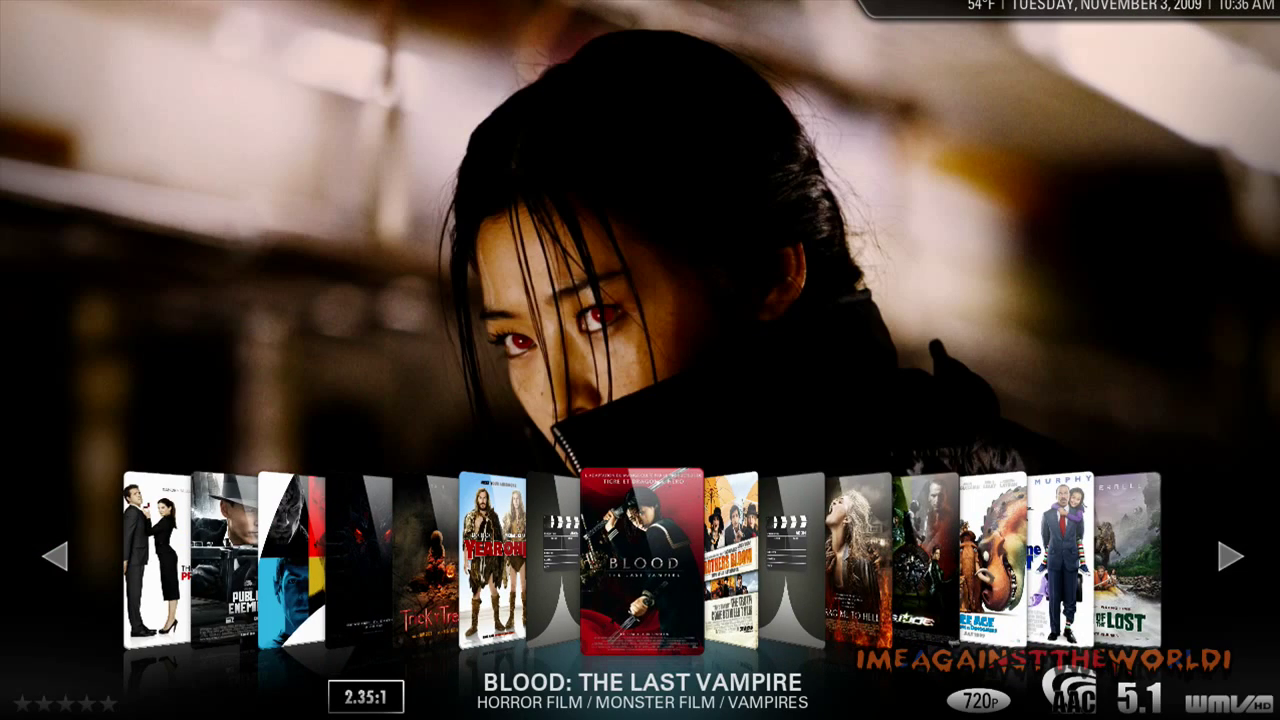
pyautogui.press('i')
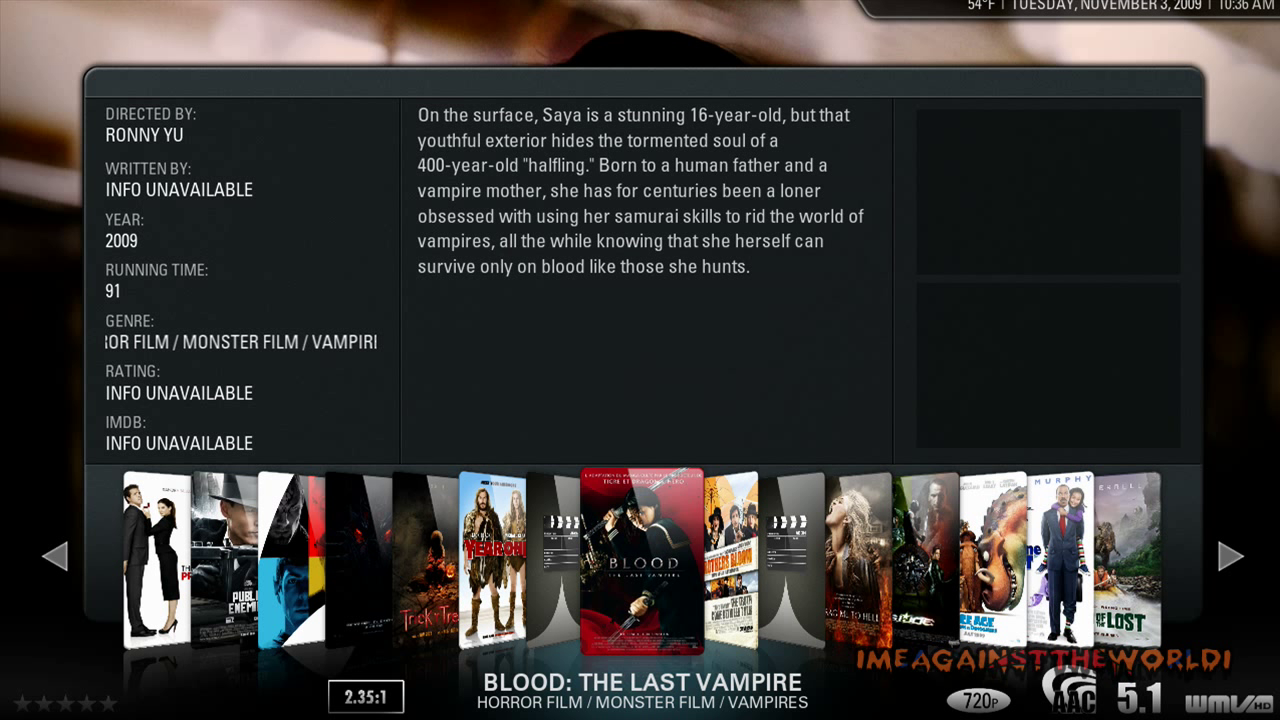
pyautogui.press('Right')
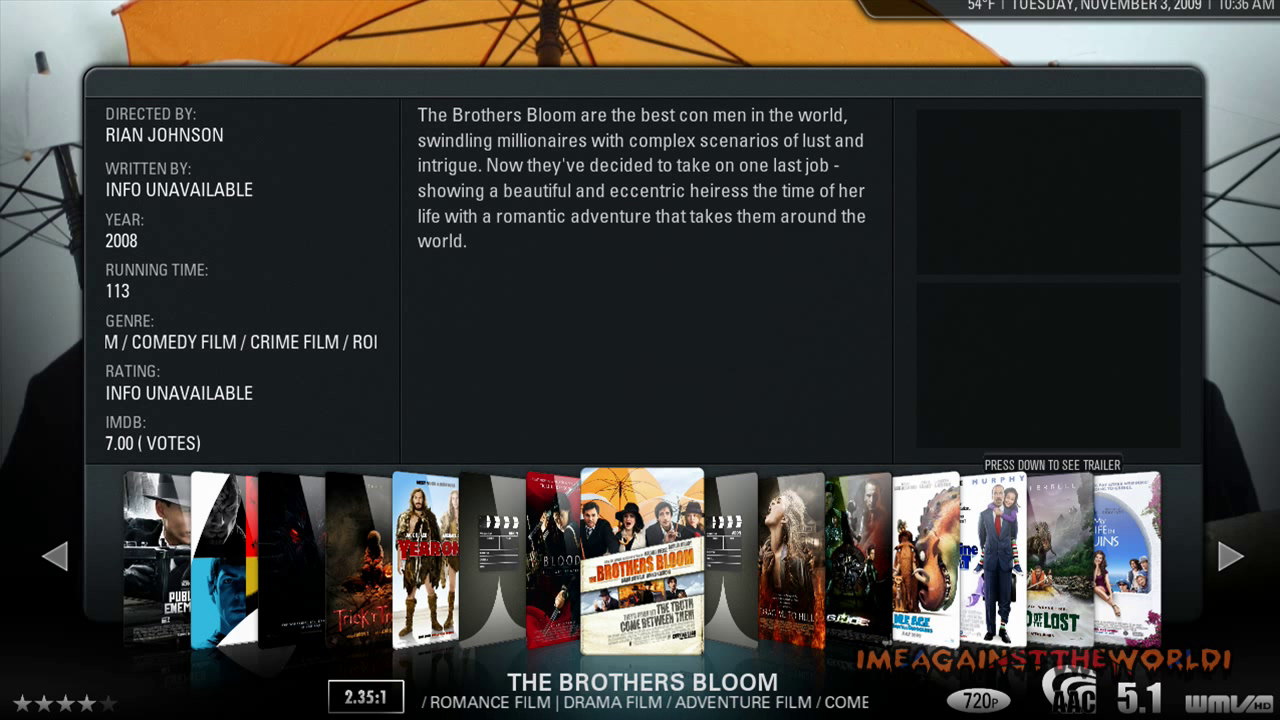
# - Play The Brothers Bloom trailer, then leave for the home menu and reopen Movies
pyautogui.press('Down')
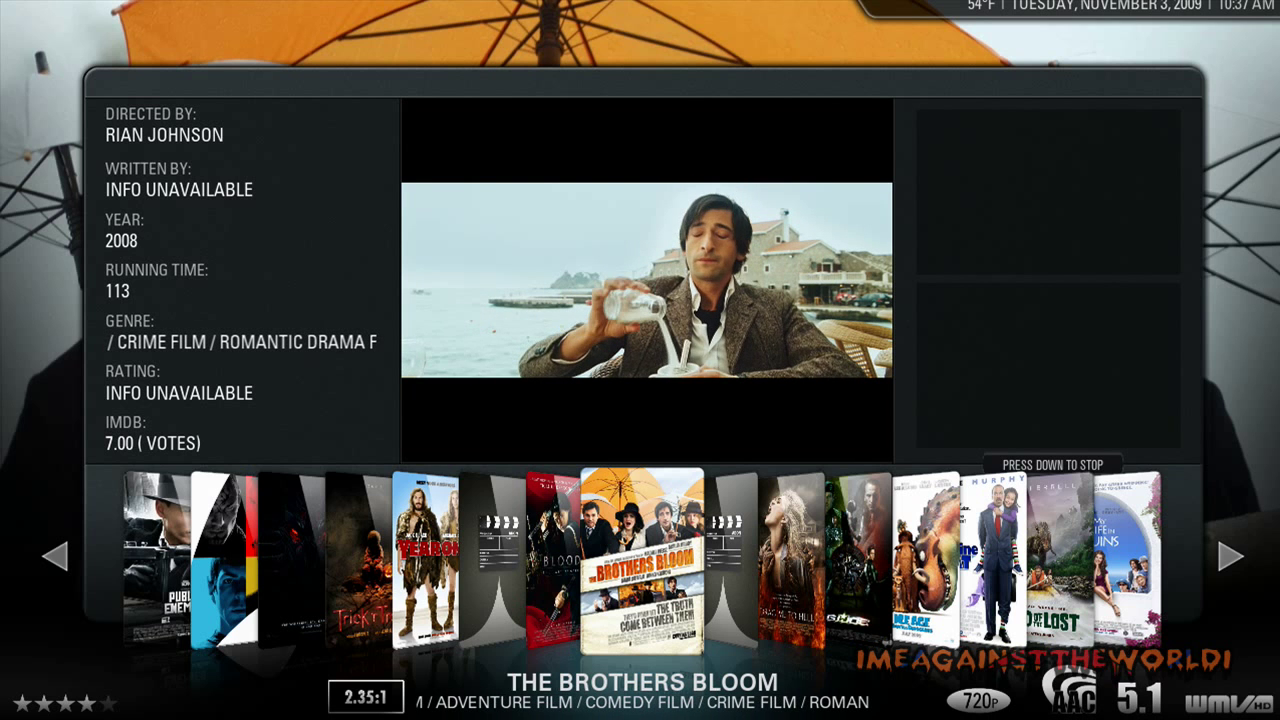
pyautogui.press('Escape')
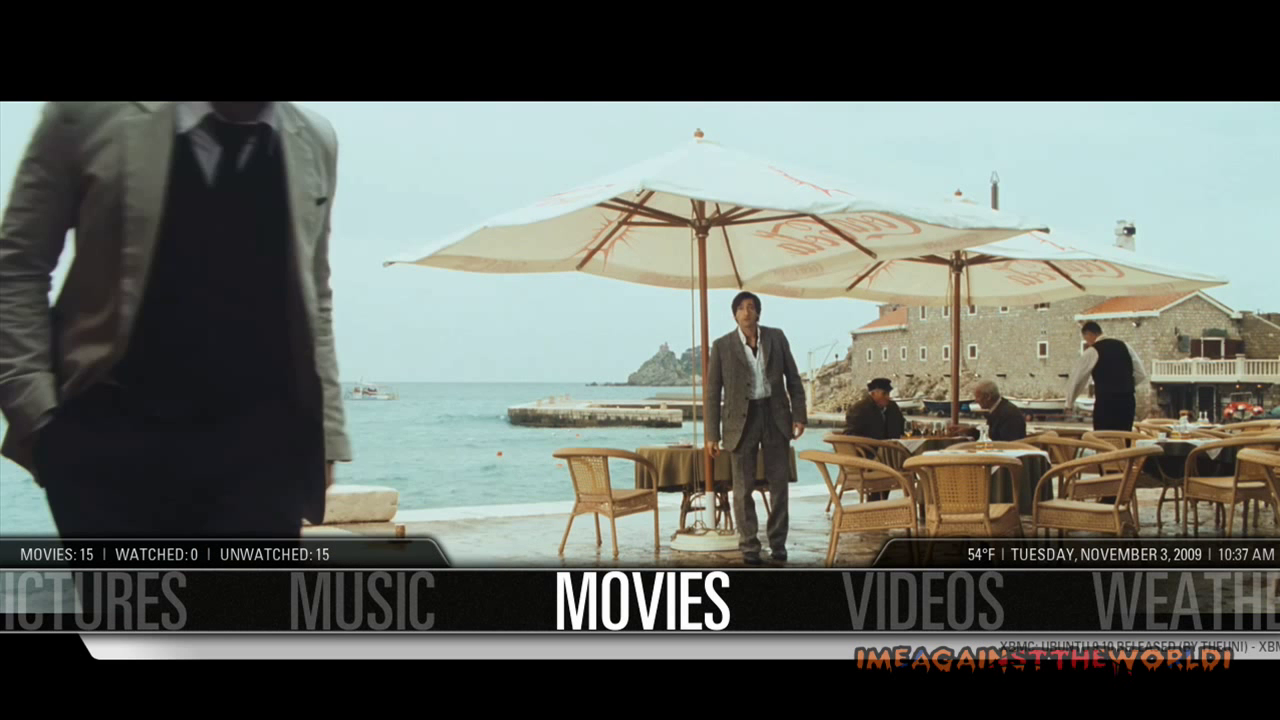
pyautogui.press('Left')
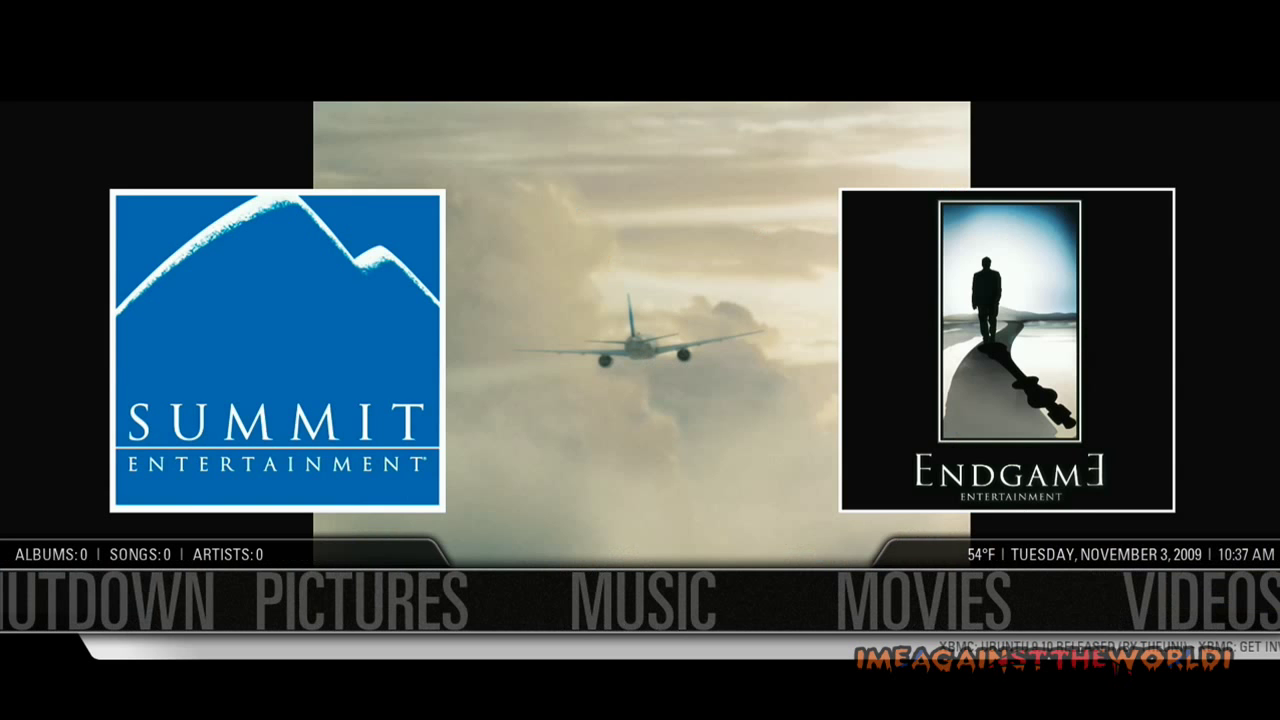
pyautogui.press('Right')
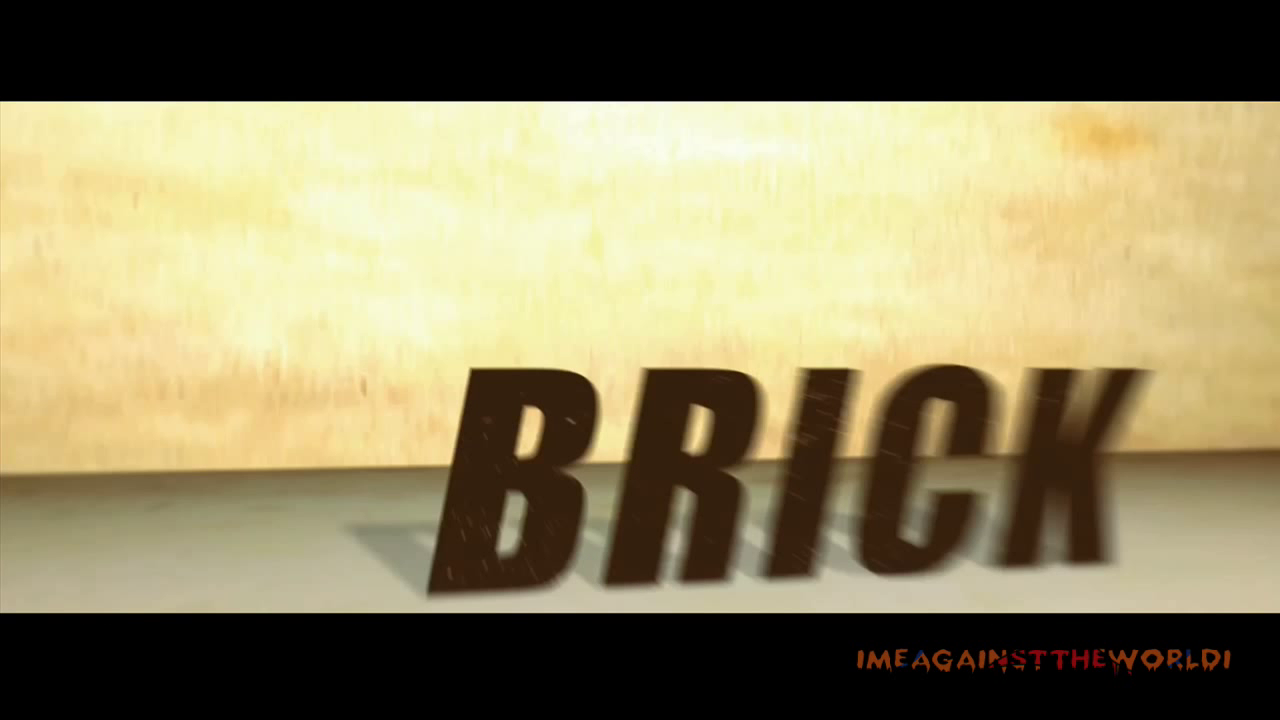
pyautogui.press('Return')
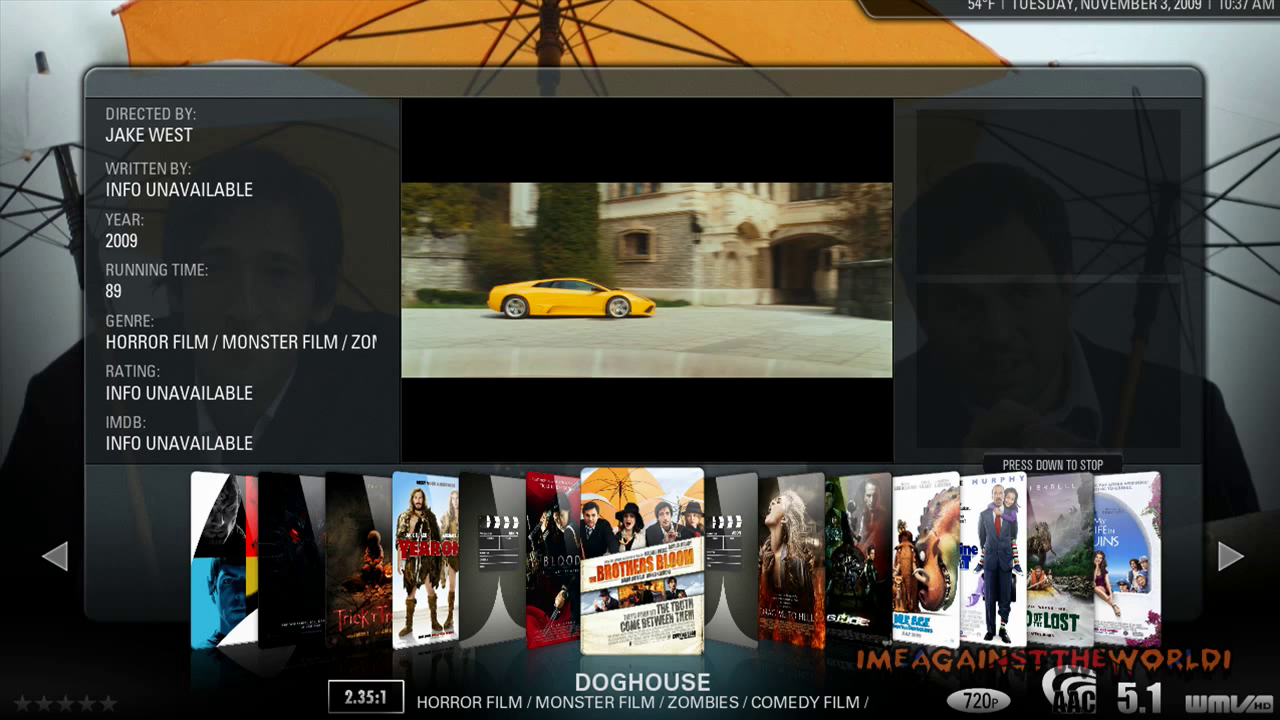
# - Bring back The Brothers Bloom's details panel and open the movie view options
pyautogui.press('Down')
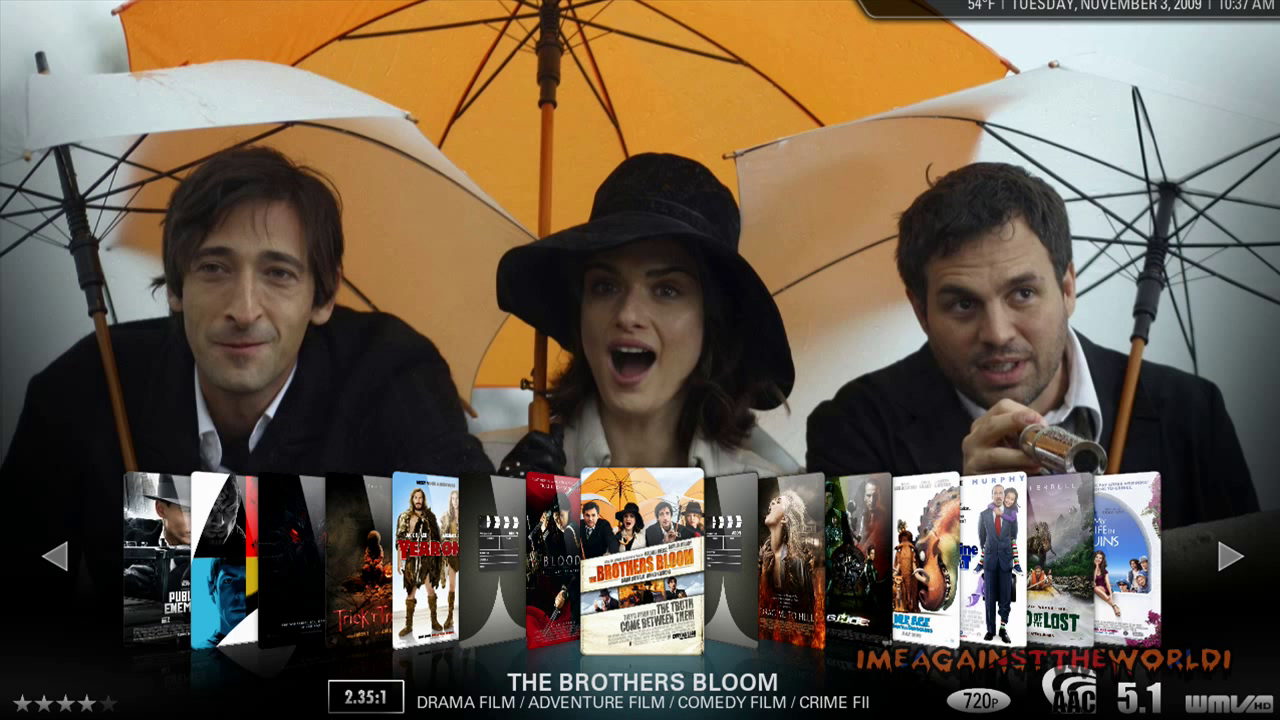
pyautogui.press('Up')
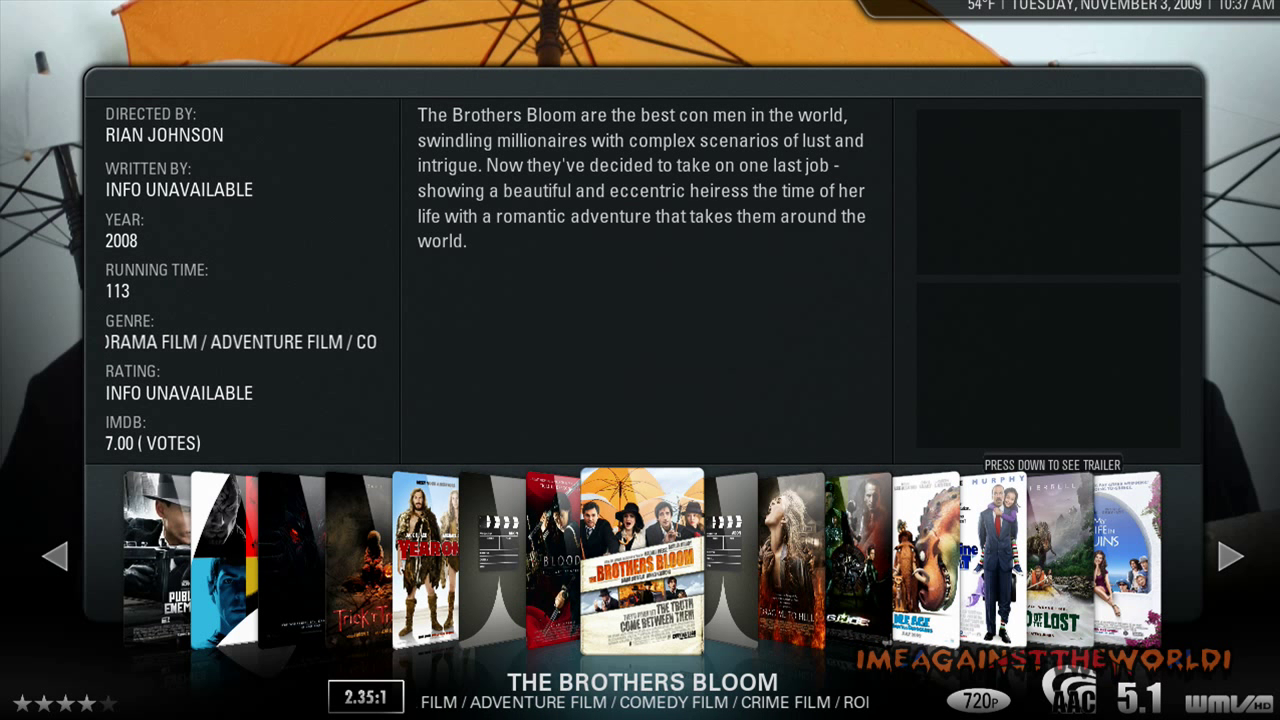
pyautogui.press('Left')
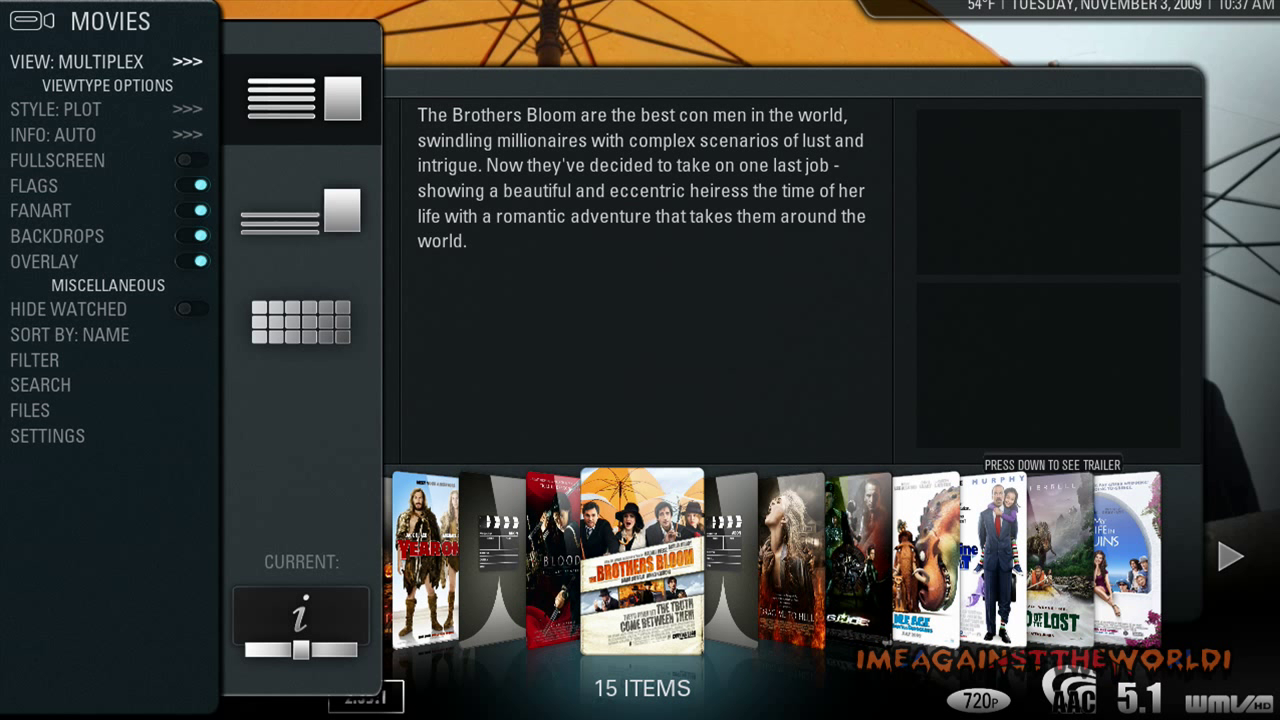
# - Preview the three STYLE: PLOT layout thumbnails, then return to the first and the options list
pyautogui.press('Down')
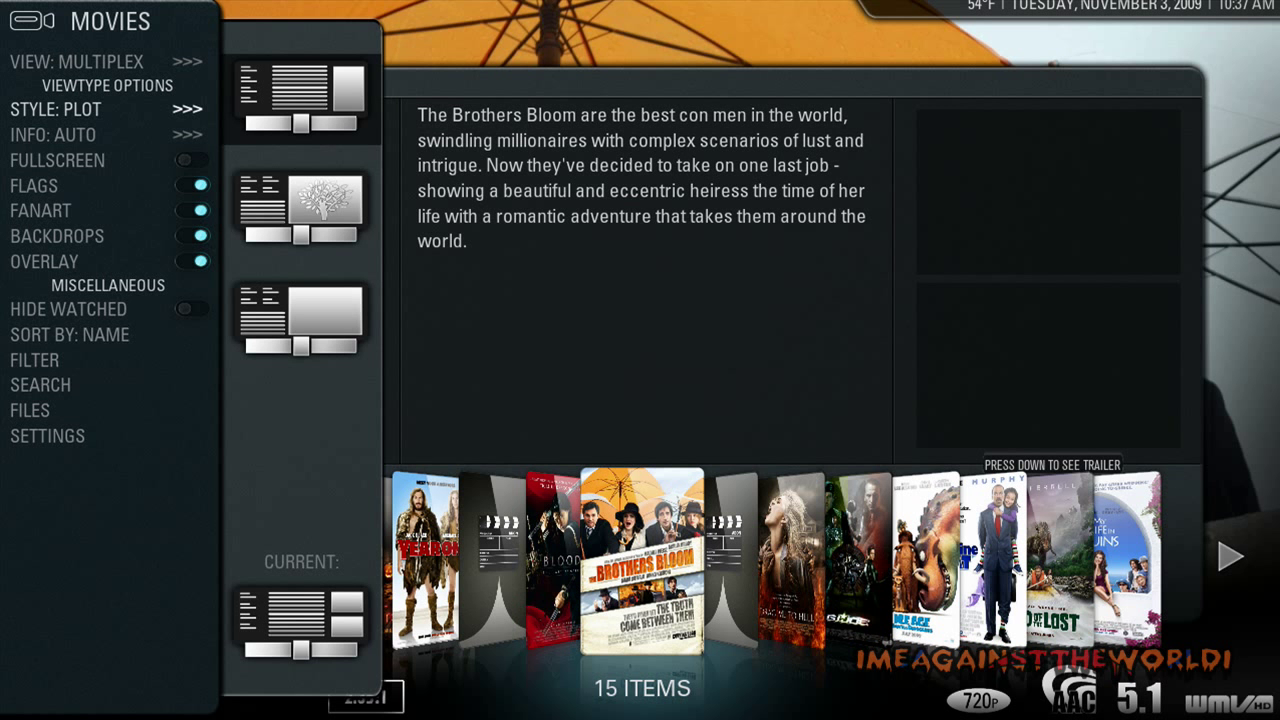
pyautogui.press('Right')
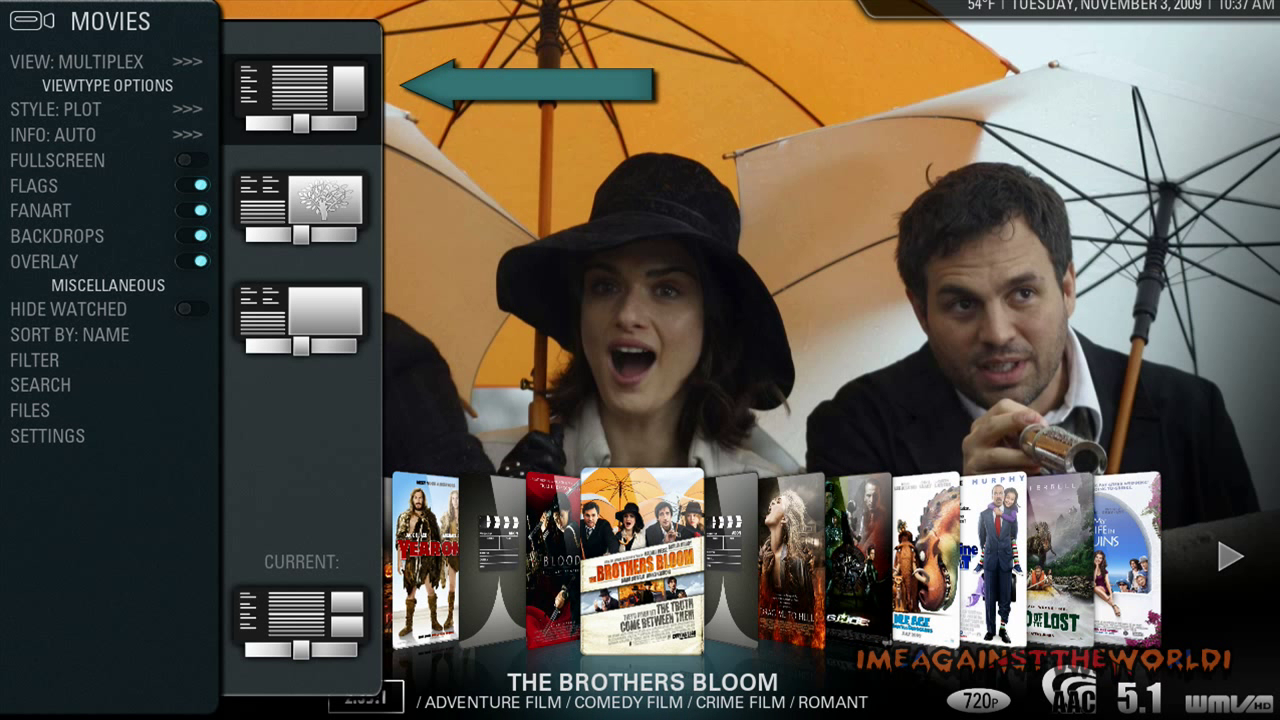
pyautogui.press('Down')
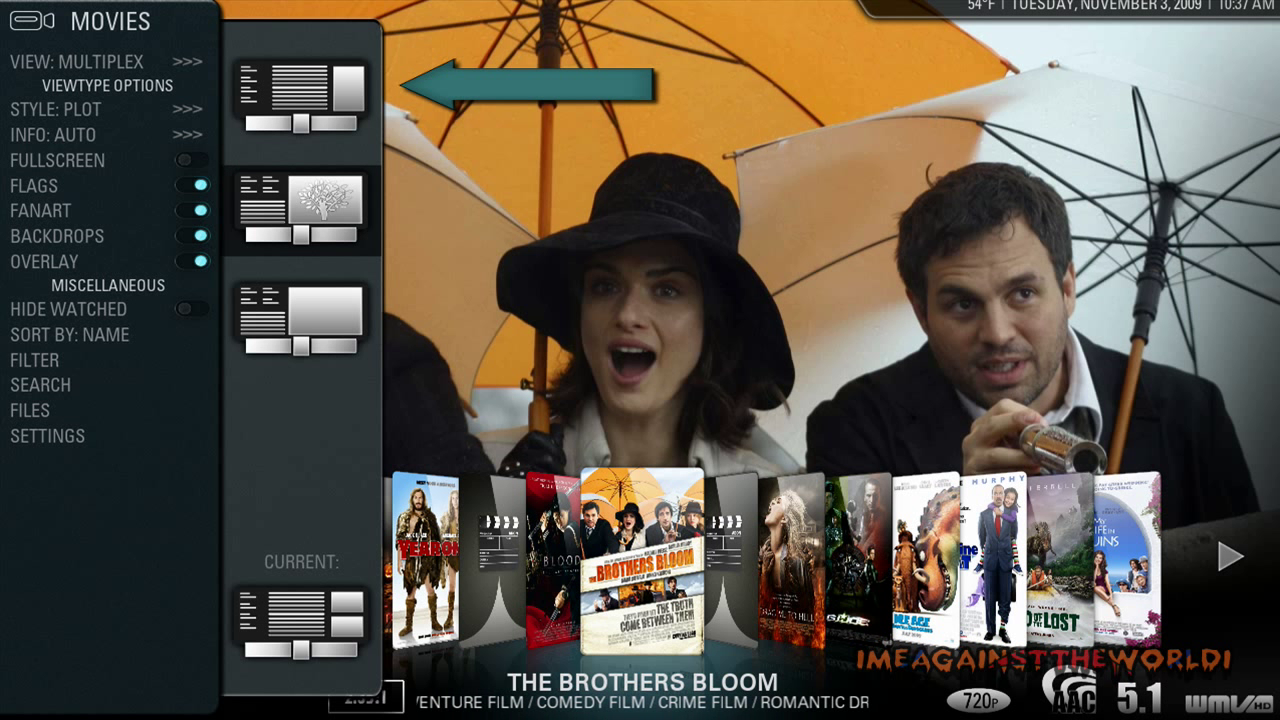
pyautogui.press('Up')
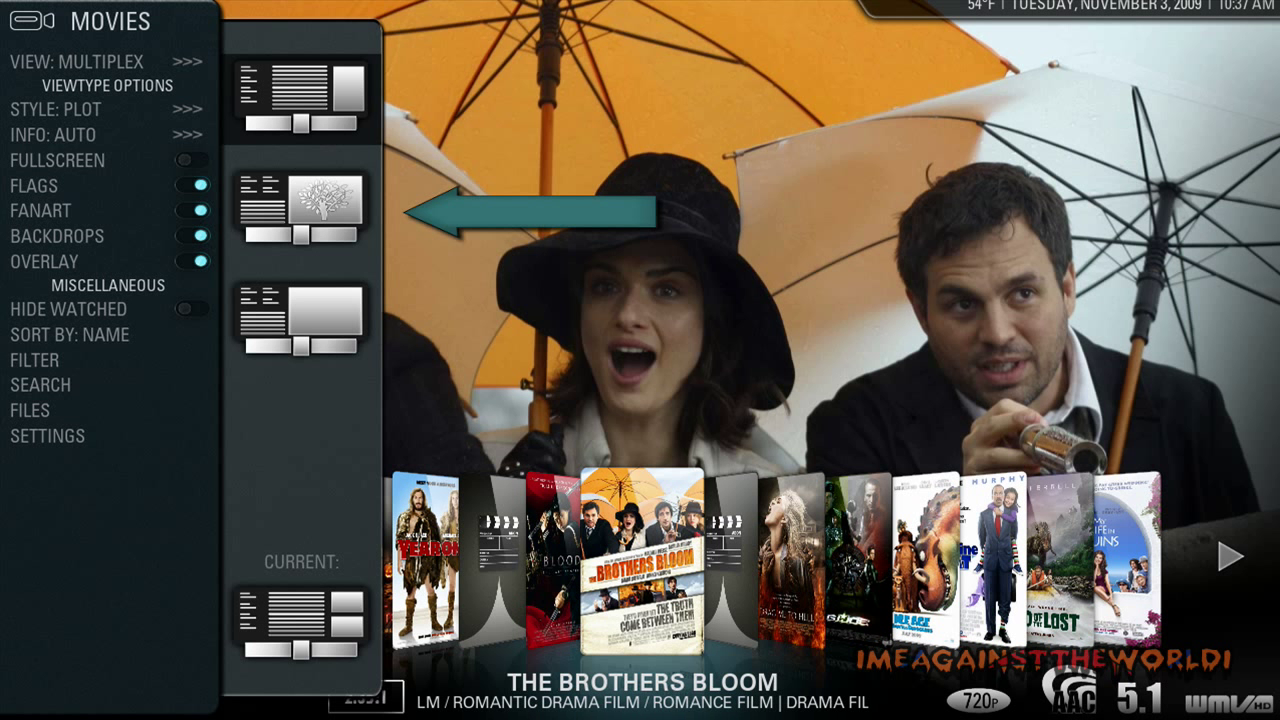
pyautogui.press('Down')
pyautogui.press('Down')
pyautogui.click(301, 210)
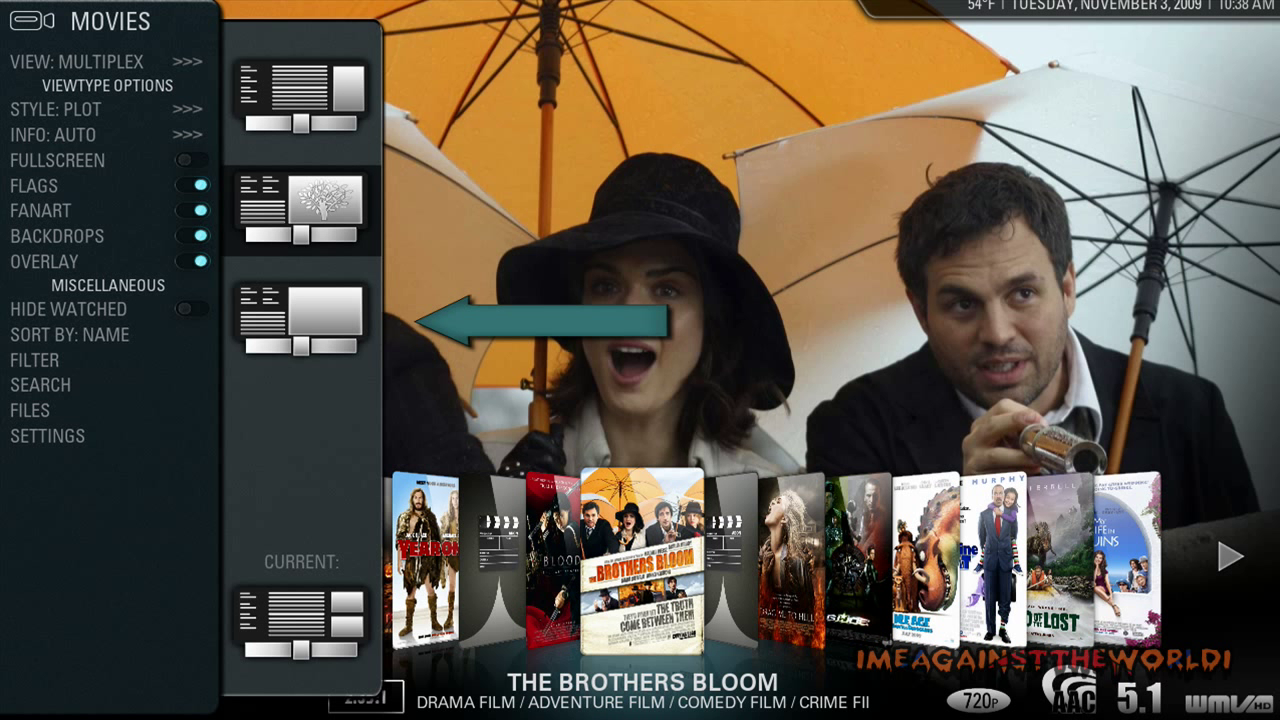
pyautogui.click(301, 320)
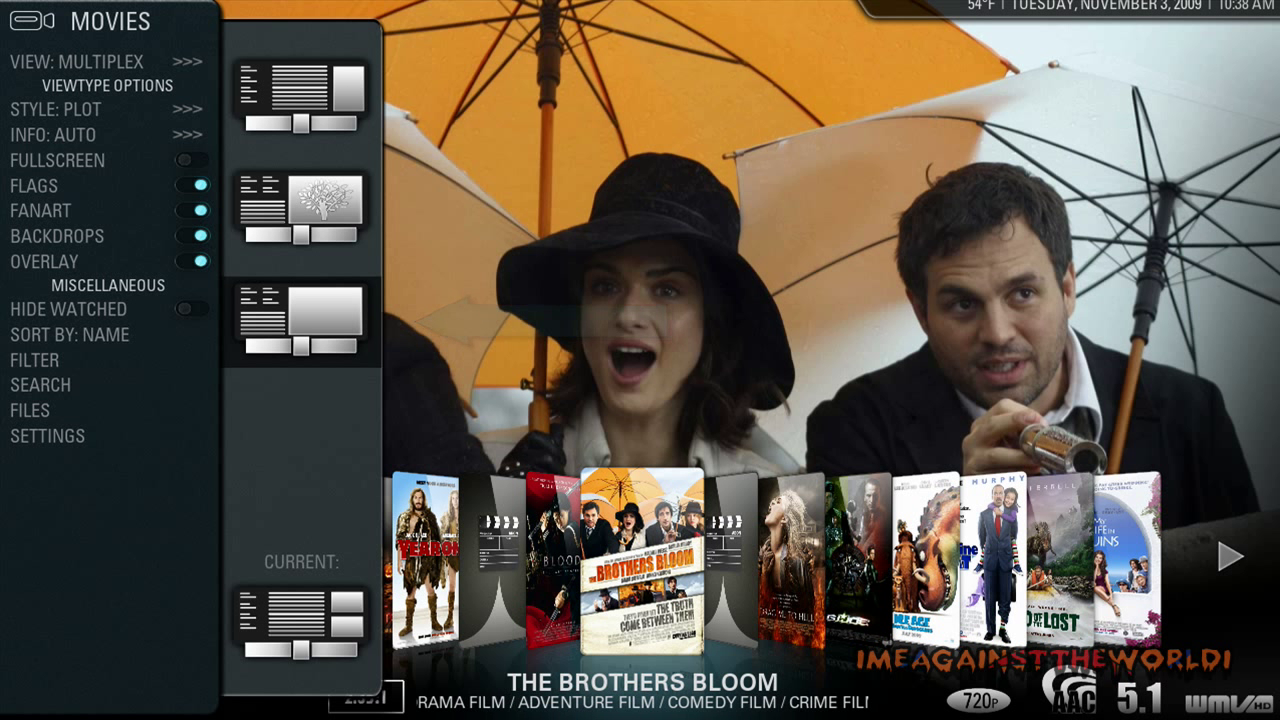
pyautogui.click(301, 210)
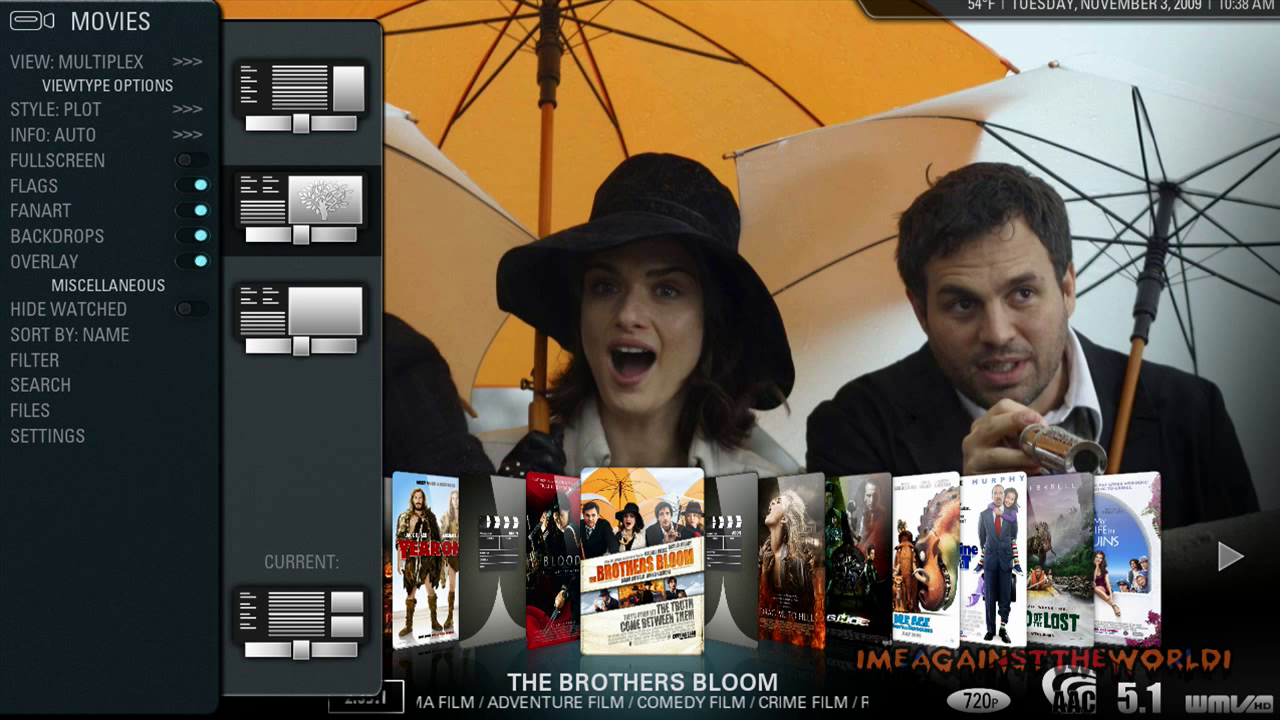
pyautogui.click(301, 100)
pyautogui.press('Left')
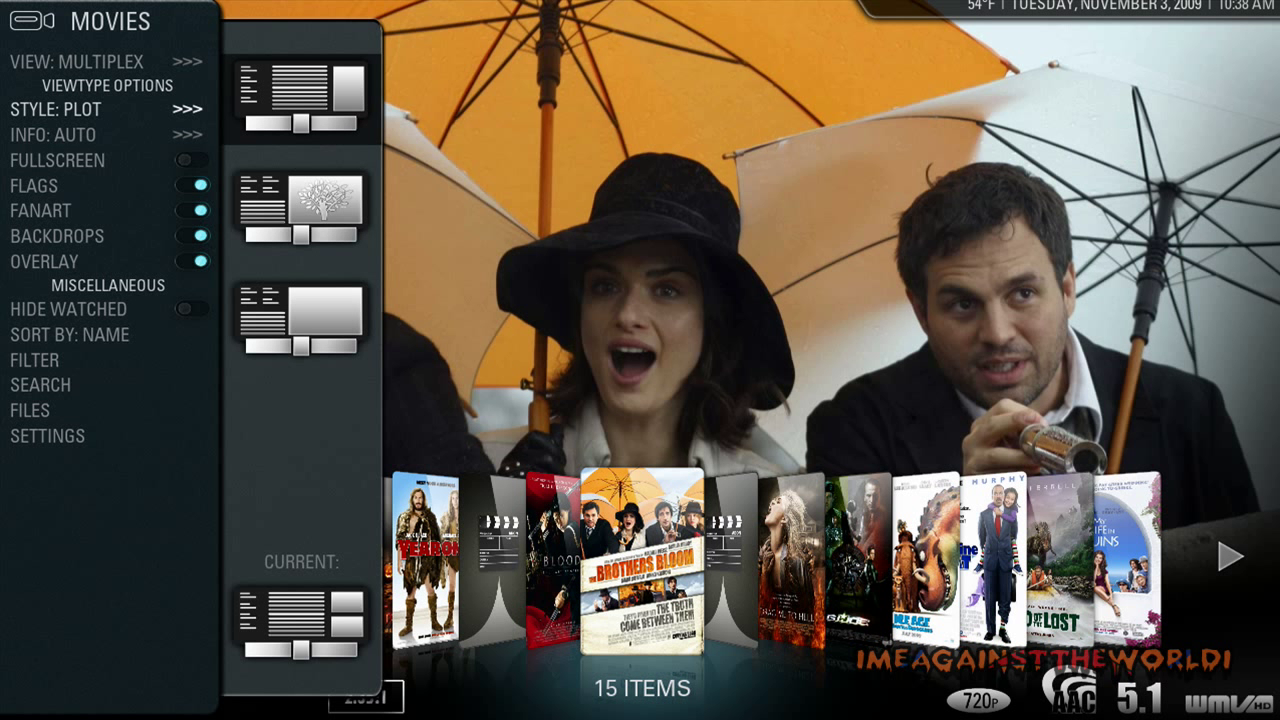
# - Turn on Fullscreen info so The Brothers Bloom's director, writer and plot fill the screen
pyautogui.press('Down')
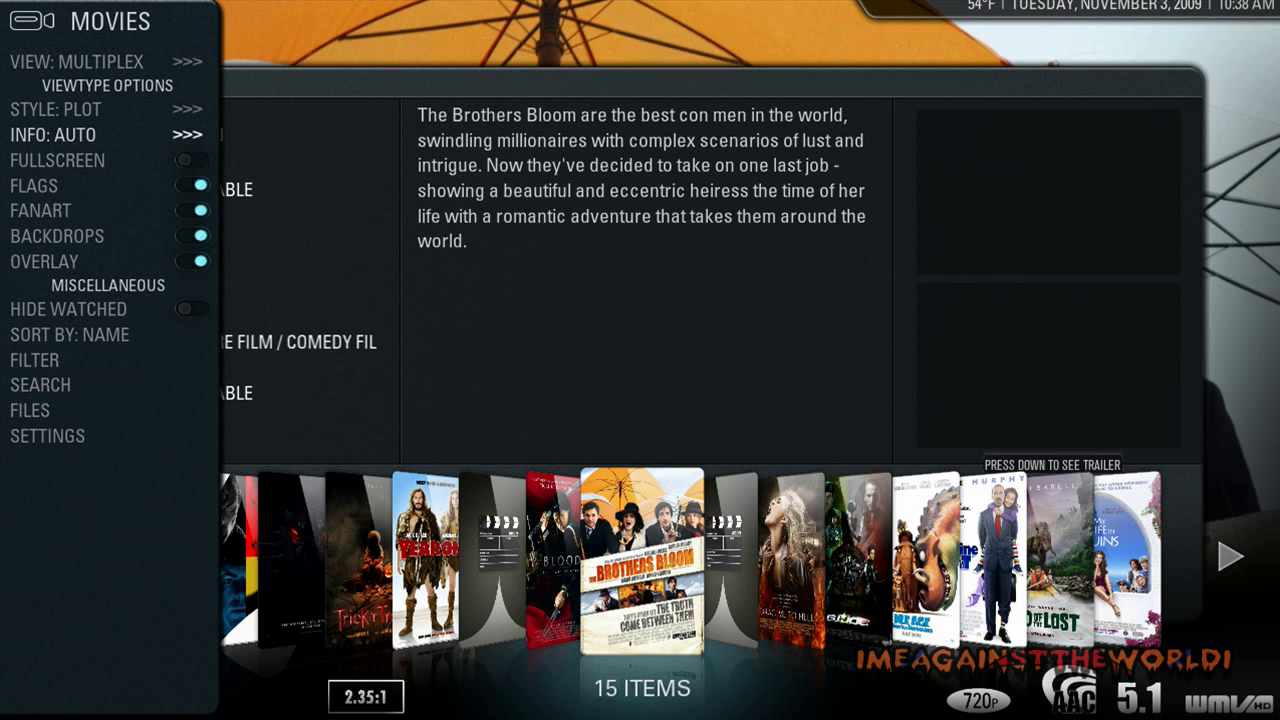
pyautogui.press('Down')
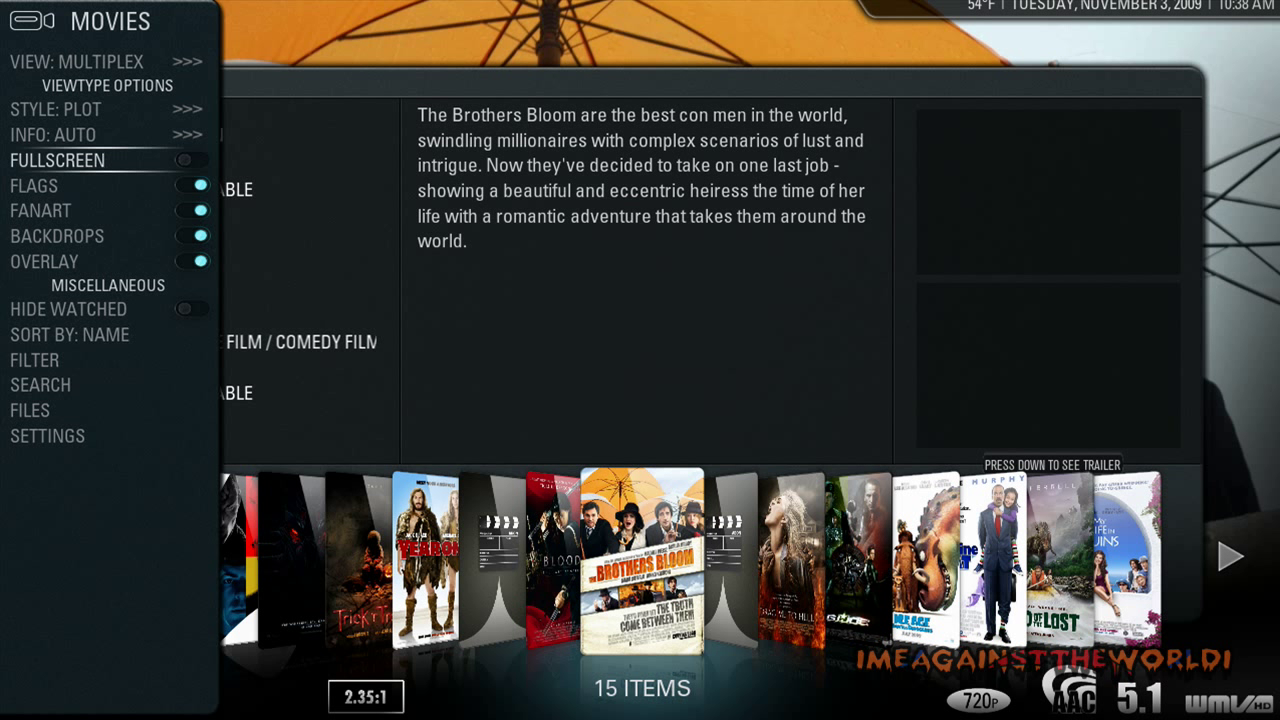
pyautogui.press('Return')
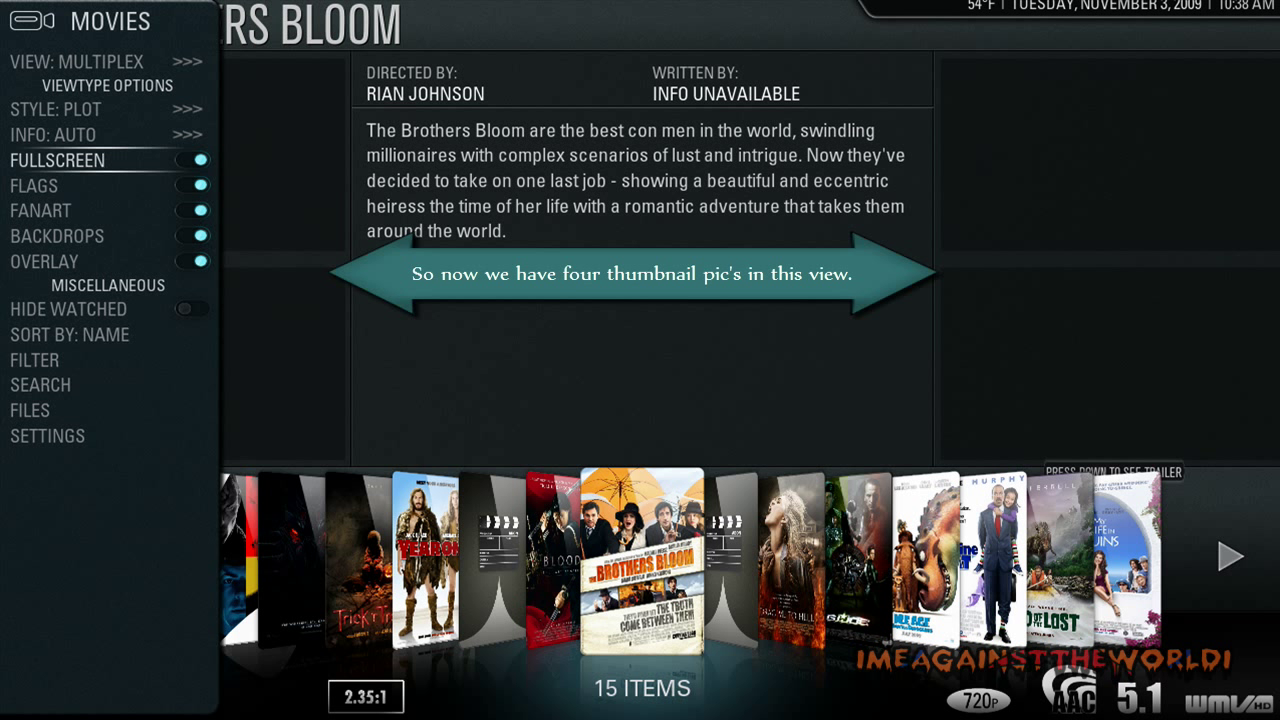
pyautogui.press('Right')
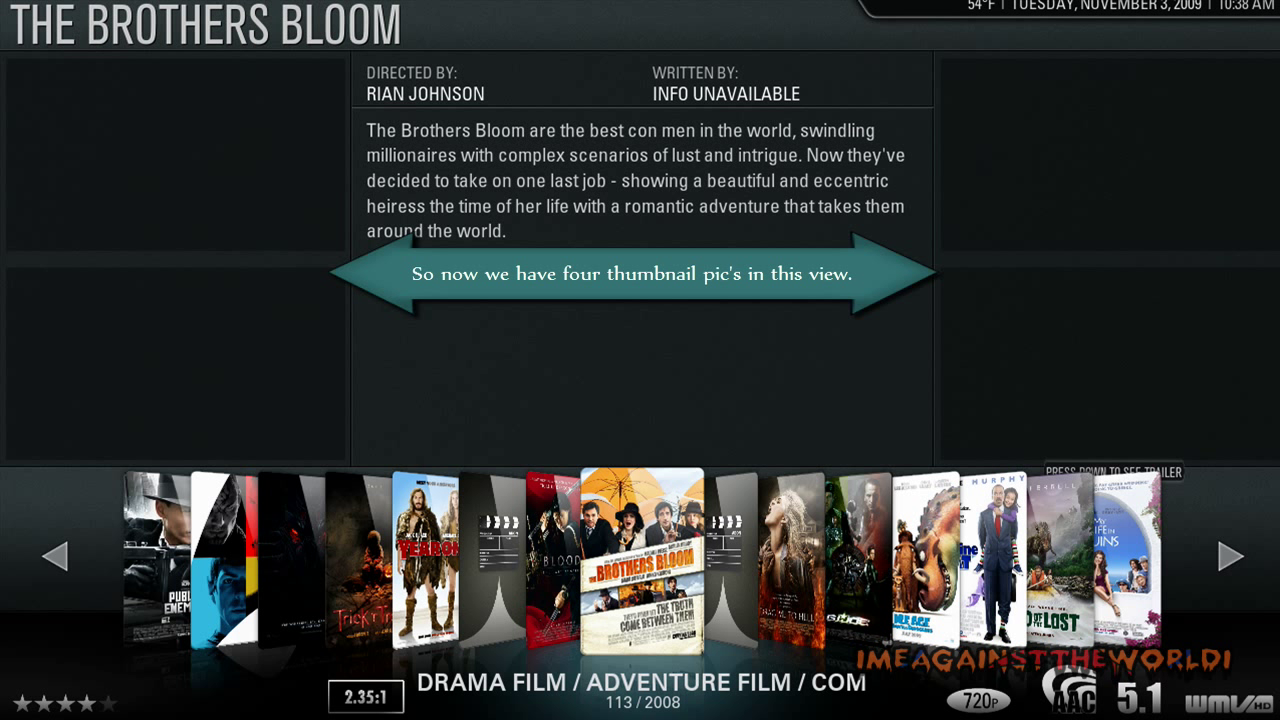
# - Apply the first STYLE layout, the full-screen fanart coverflow, to the movie library
pyautogui.press('Left')
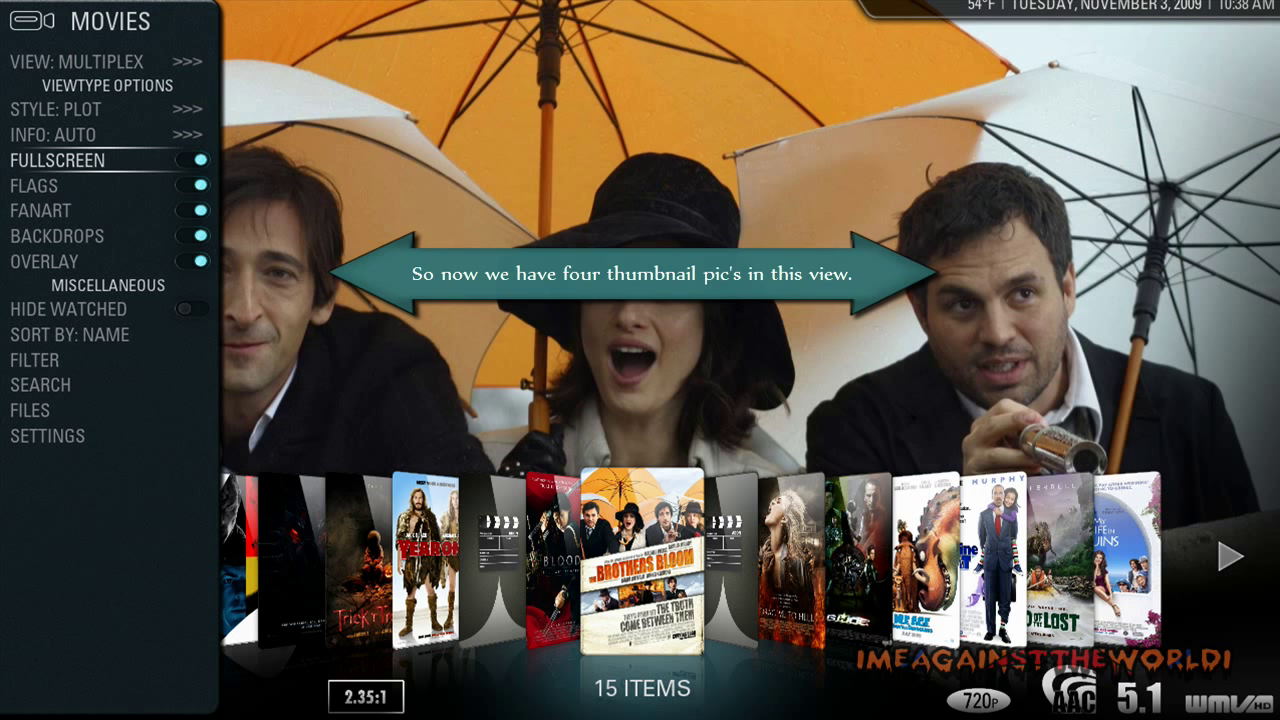
pyautogui.press('Up')
pyautogui.press('Up')
pyautogui.press('Return')
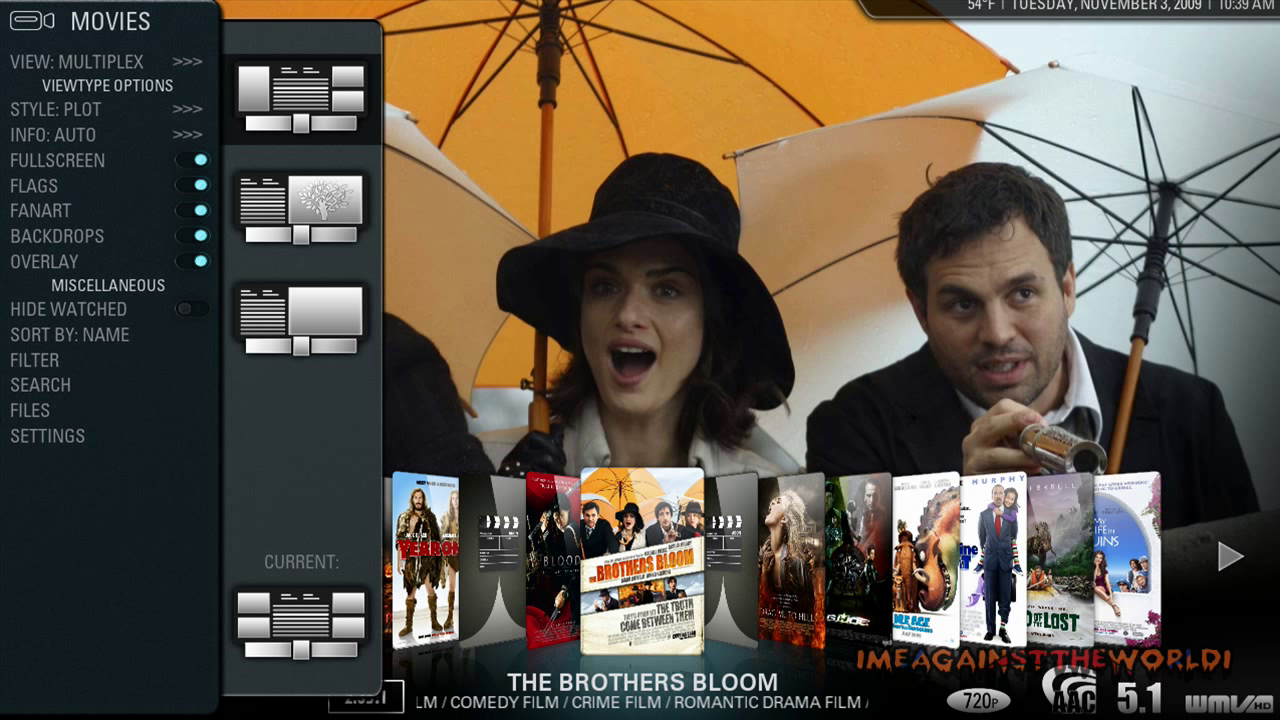
pyautogui.press('Down')
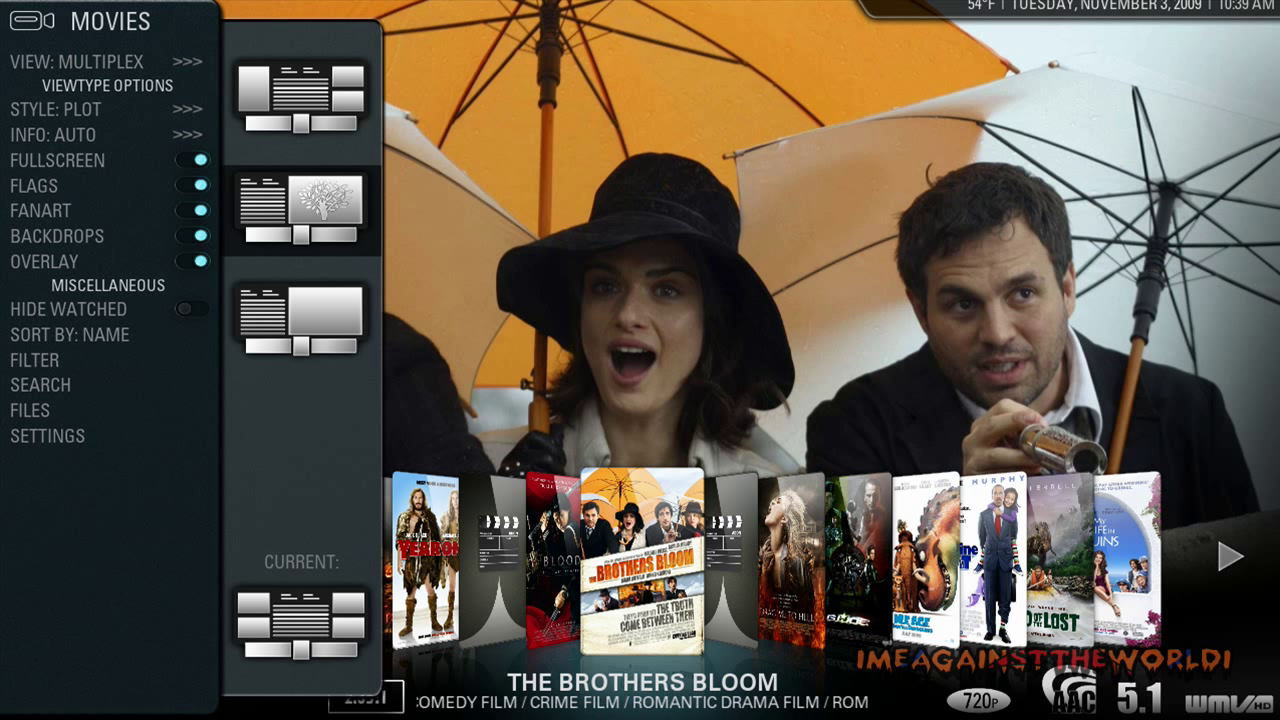
pyautogui.press('Up')
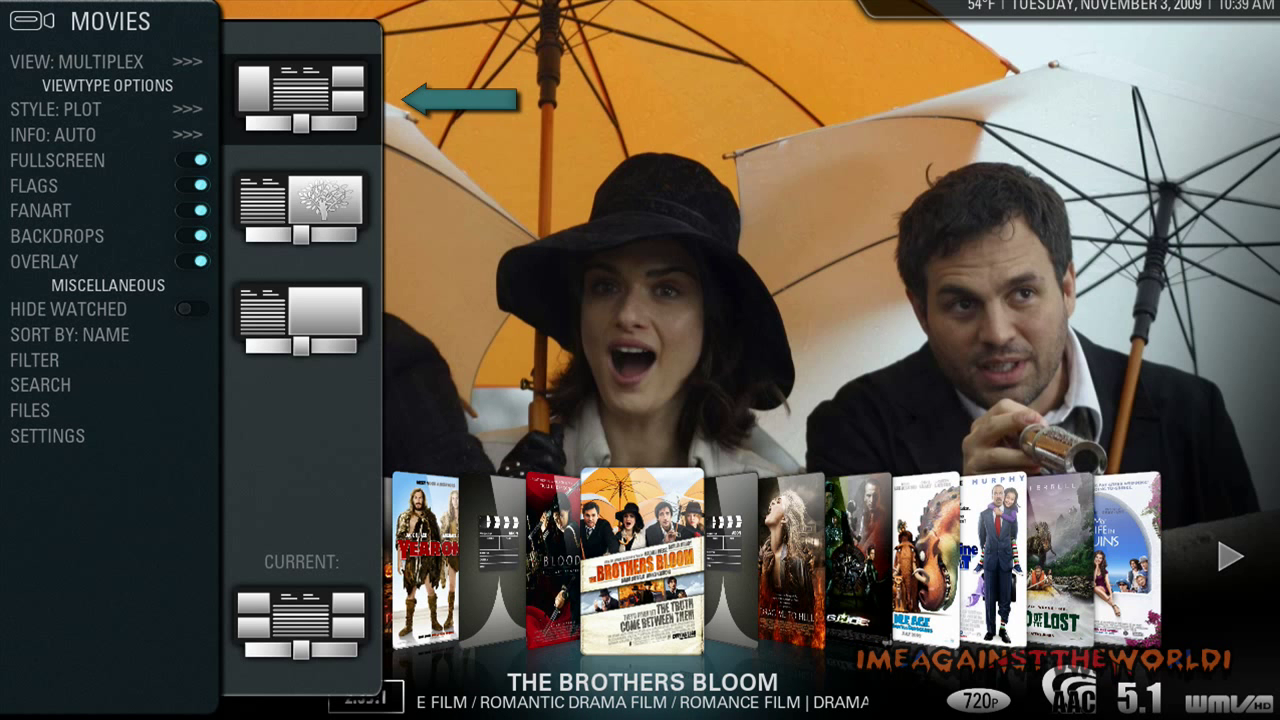
pyautogui.press('Return')
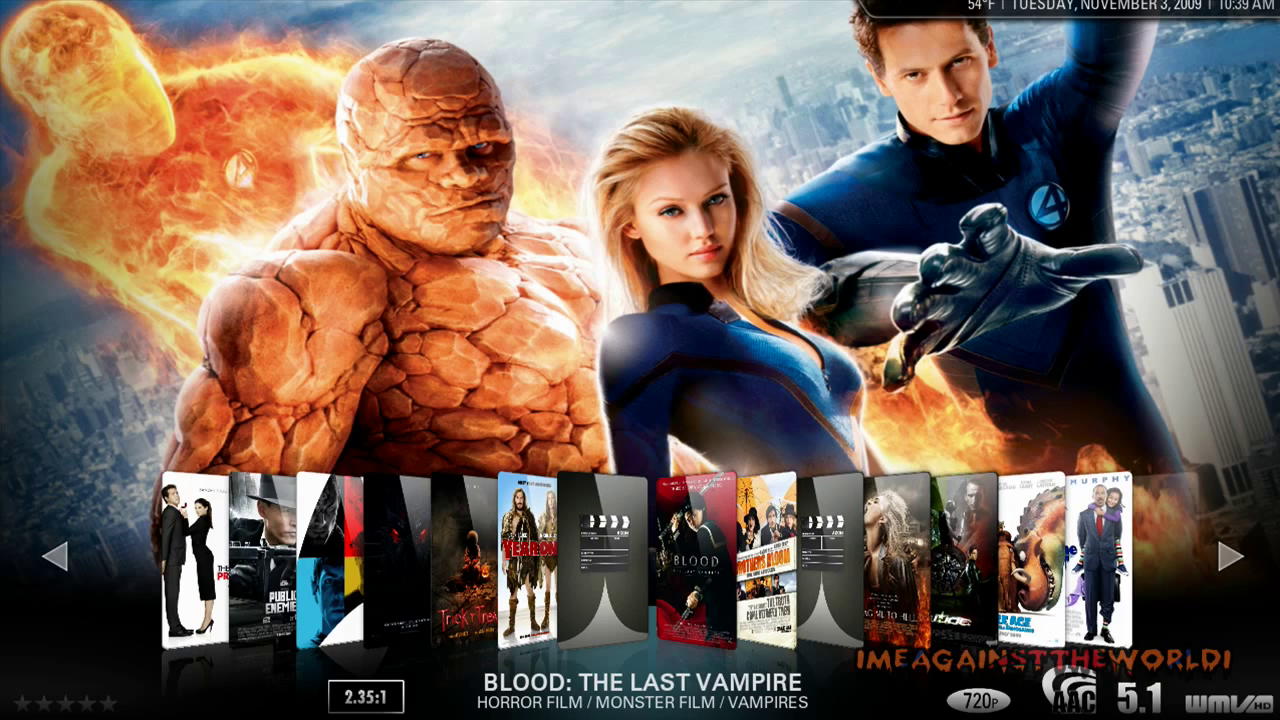
# - Start The Brothers Bloom's trailer via Resume in its info panel, stop it, and reopen the view options
pyautogui.press('Right')
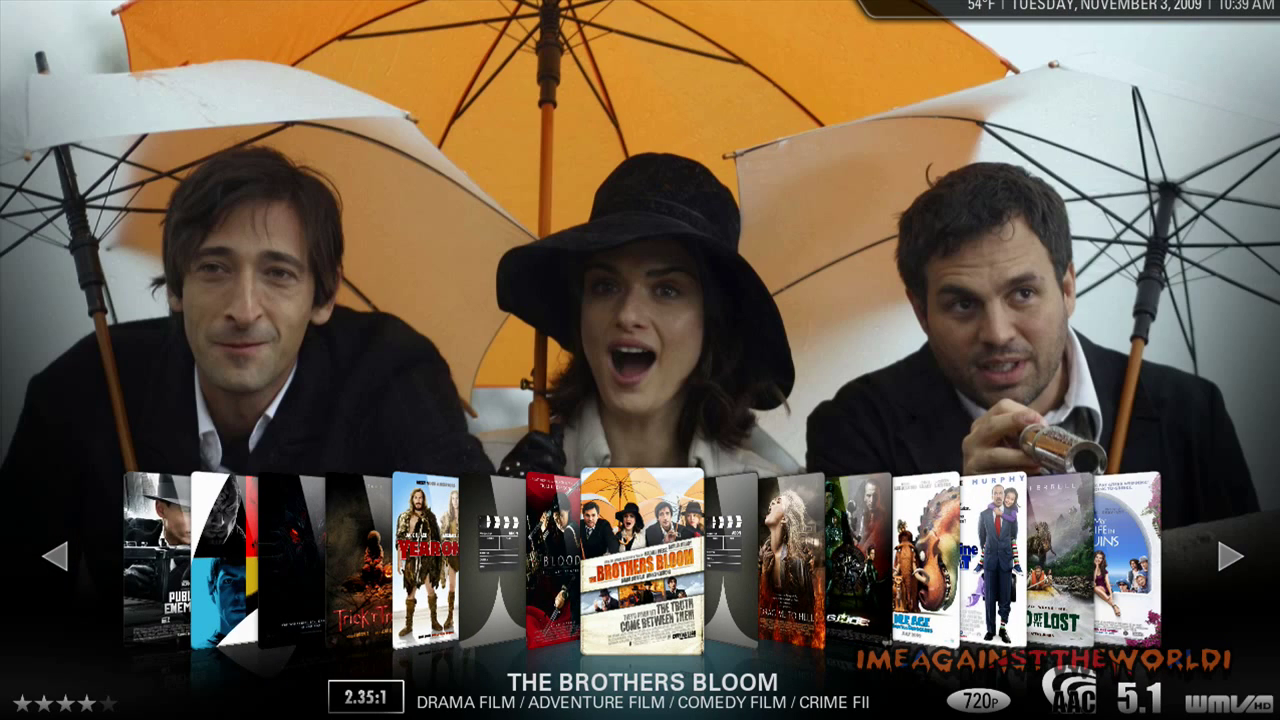
pyautogui.press('Up')
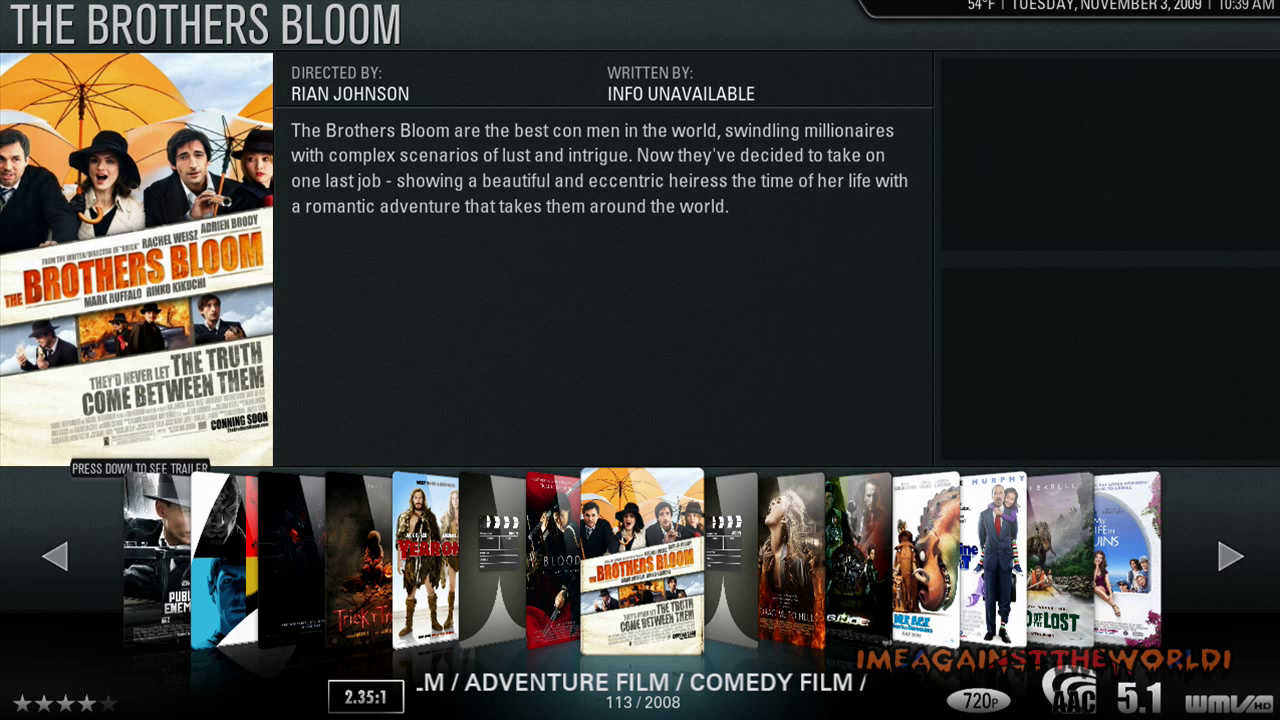
pyautogui.press('Return')
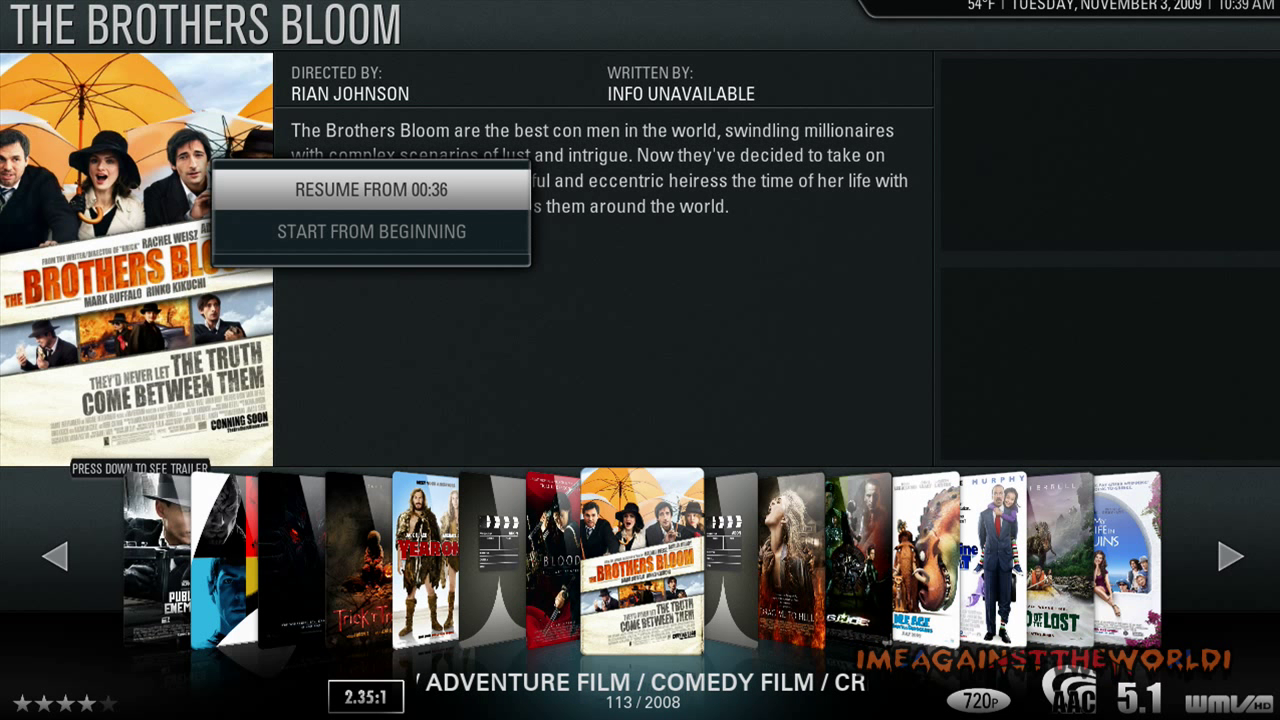
pyautogui.press('Return')
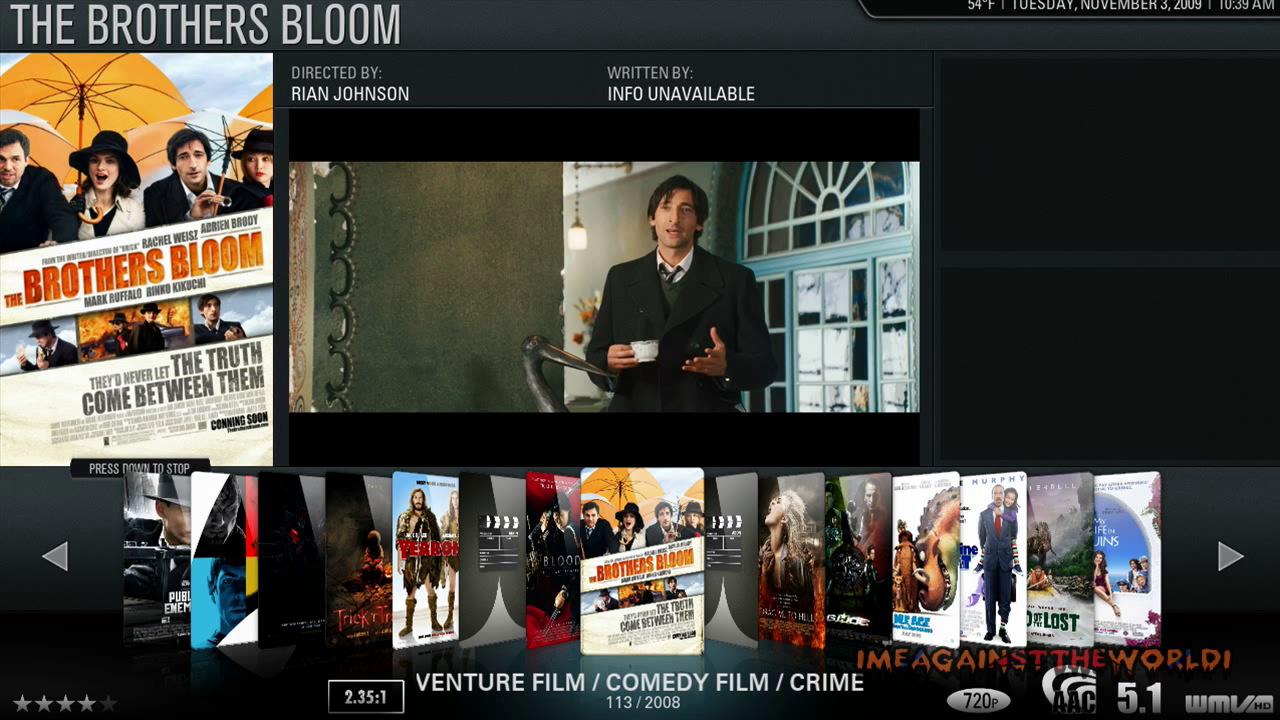
pyautogui.press('Down')
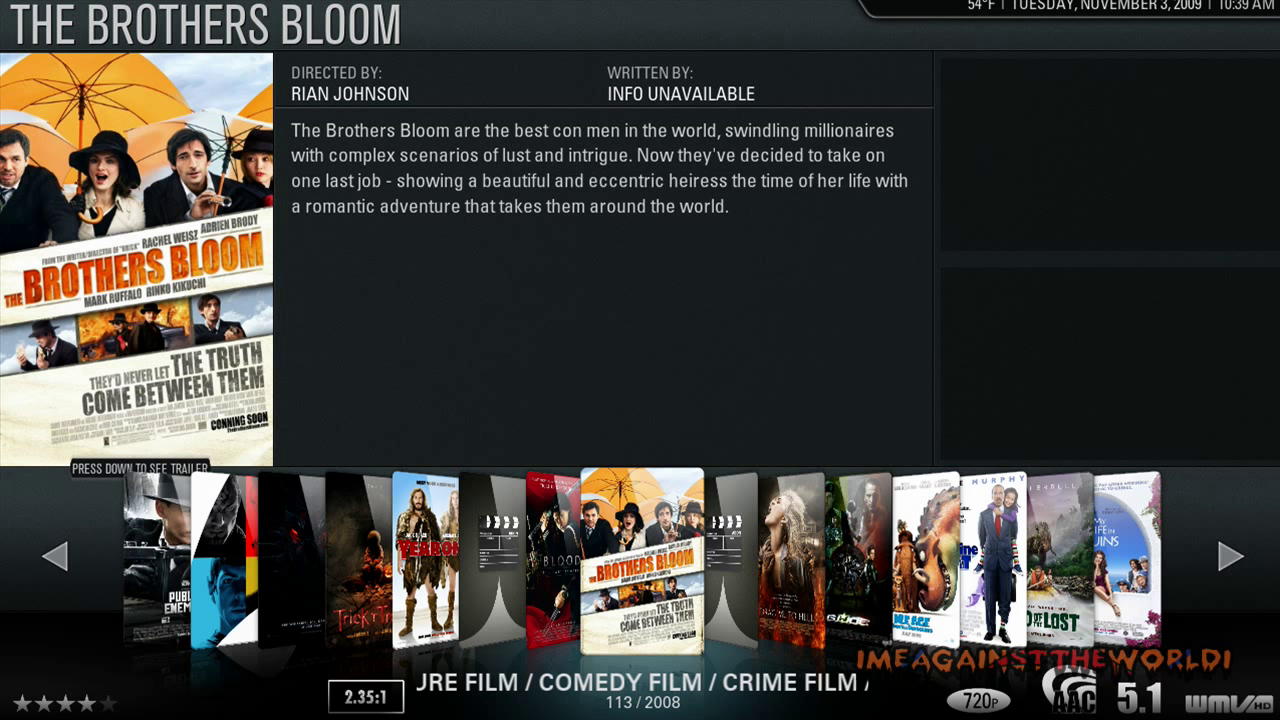
pyautogui.press('Left')
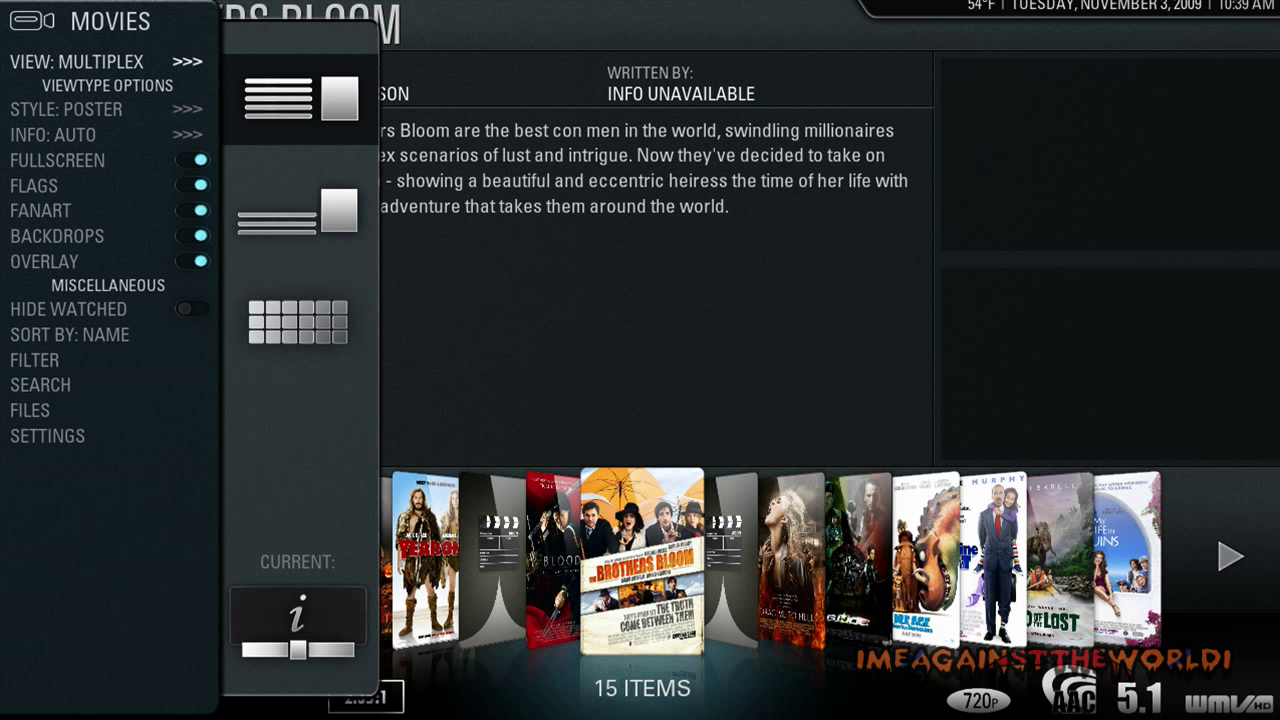
# - Set the INFO display mode to Trigger and close the options blade
pyautogui.press('Down')
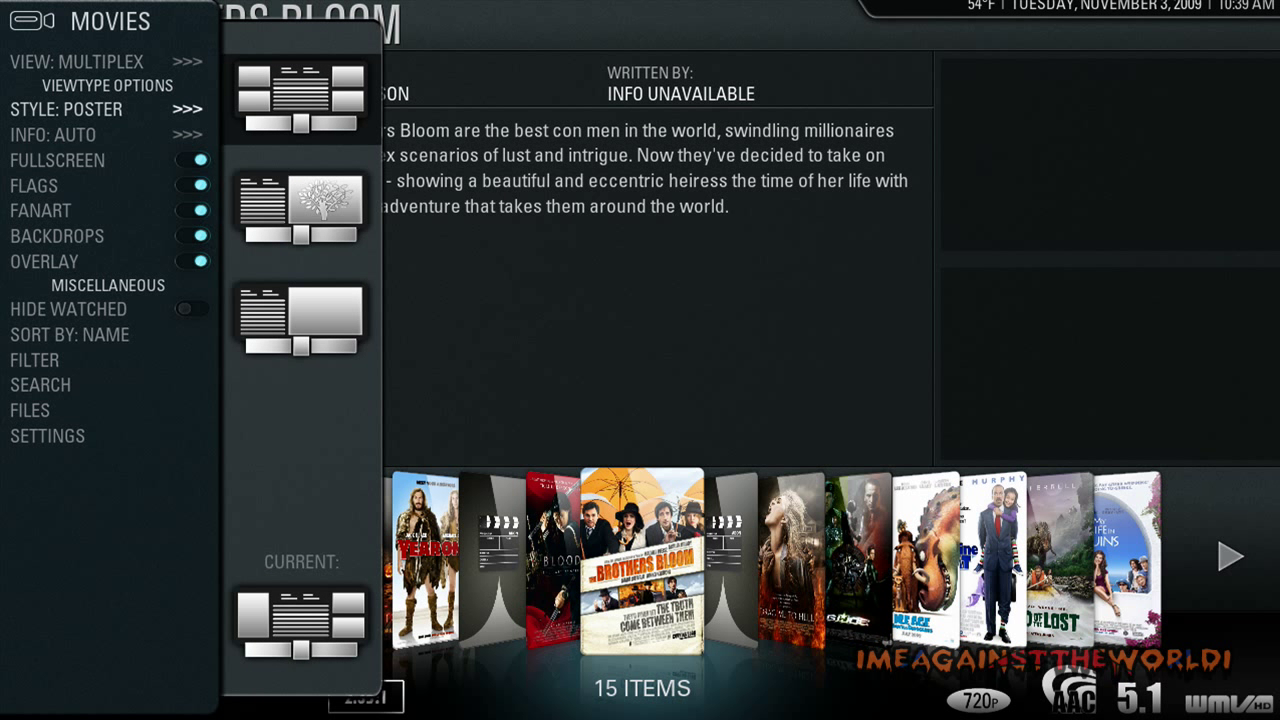
pyautogui.press('Down')
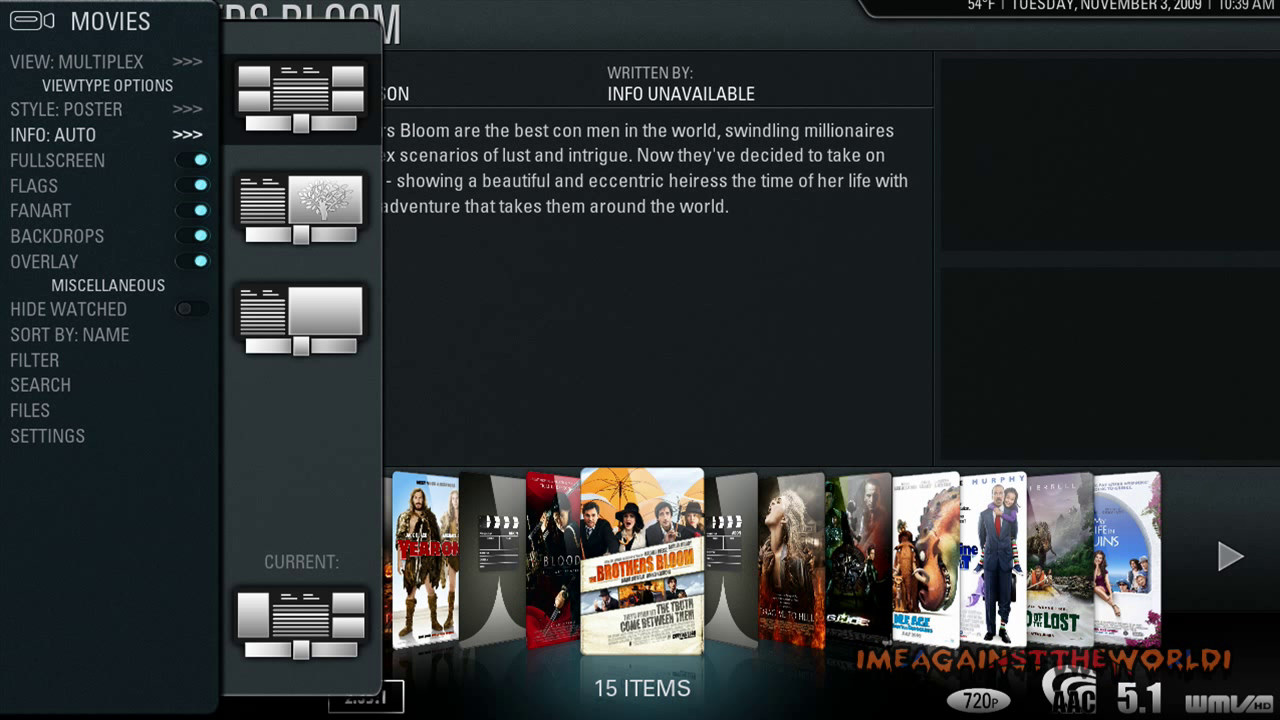
pyautogui.press('Down')
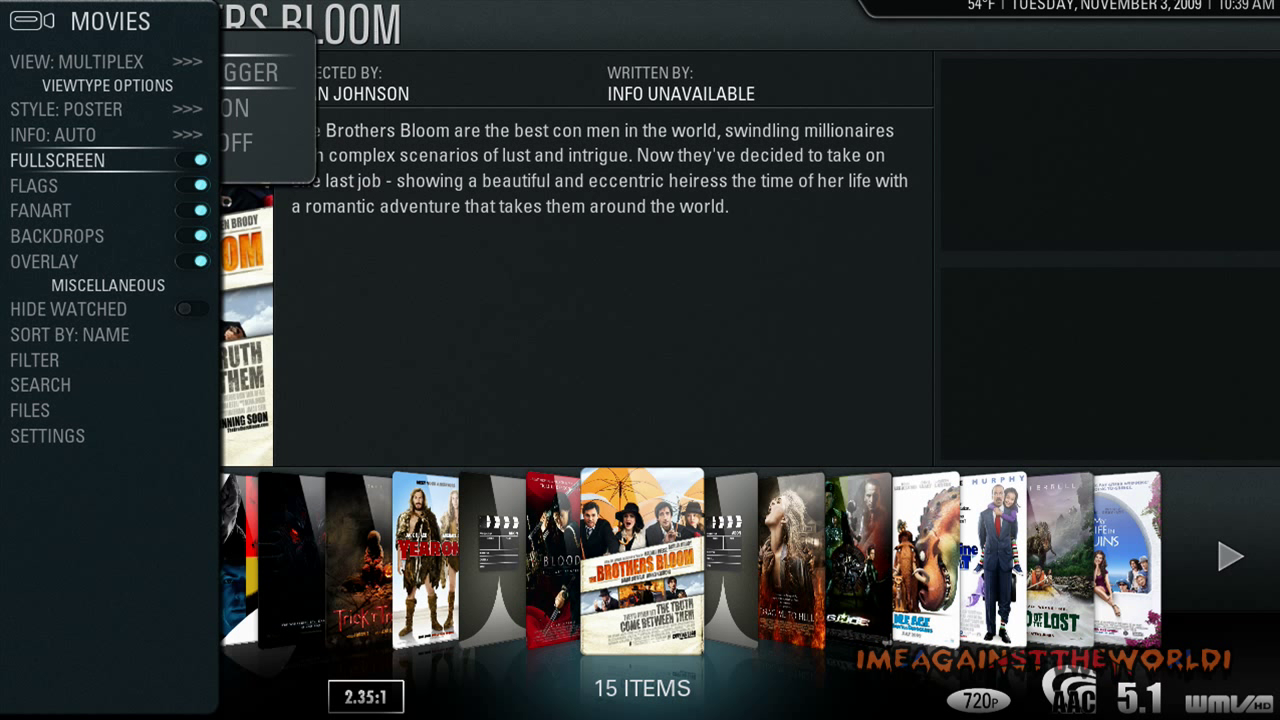
pyautogui.press('Up')
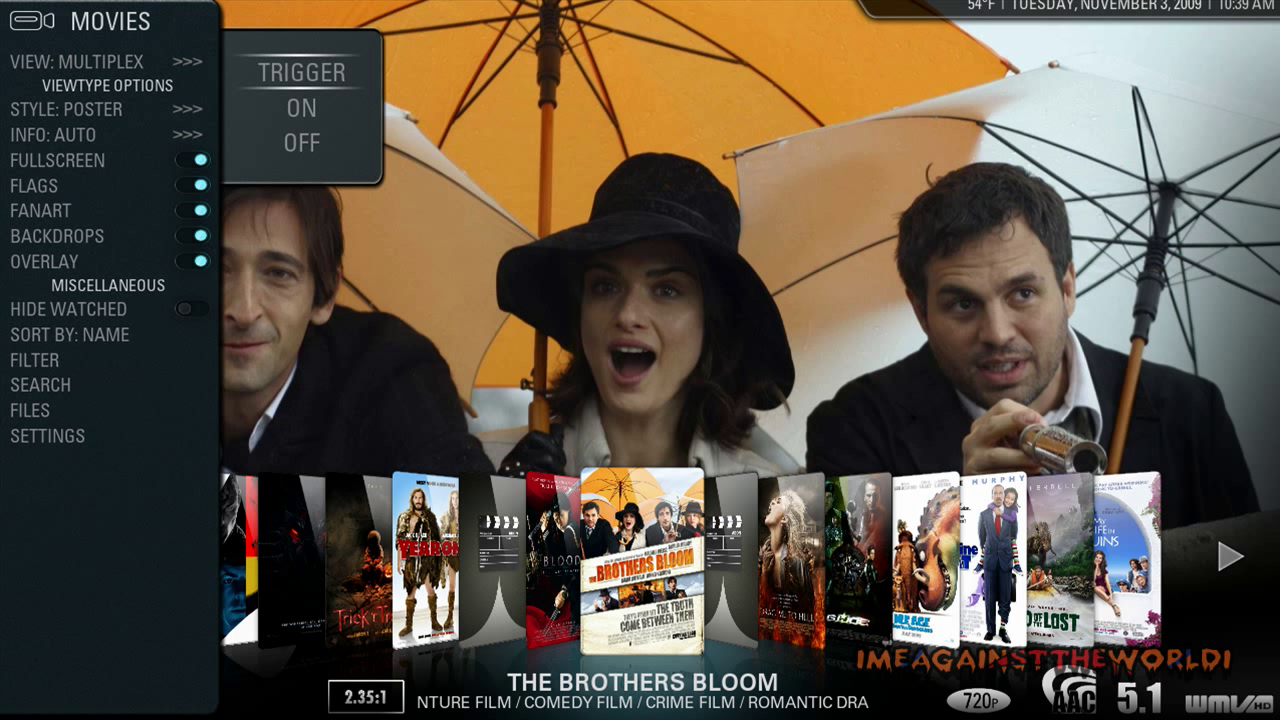
pyautogui.press('Right')
# - Trigger The Brothers Bloom's info screen with director, writer and plot above the coverflow
pyautogui.press('Left')
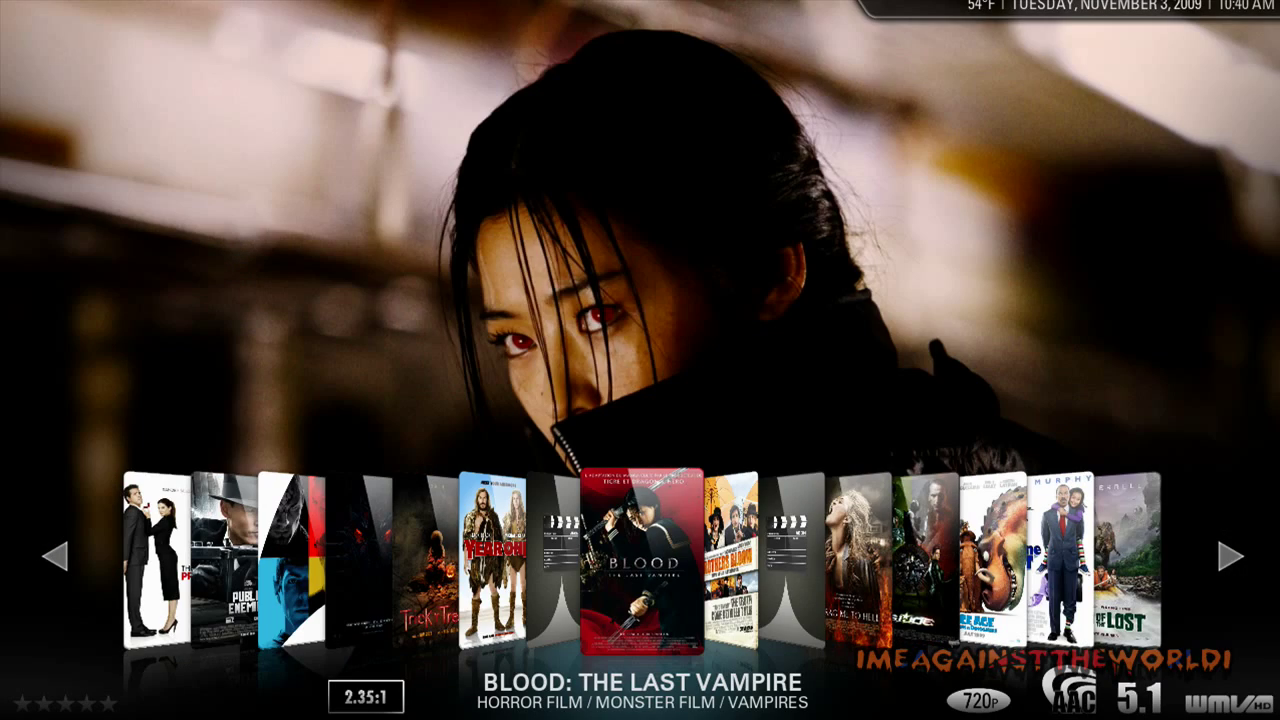
pyautogui.press('Right')
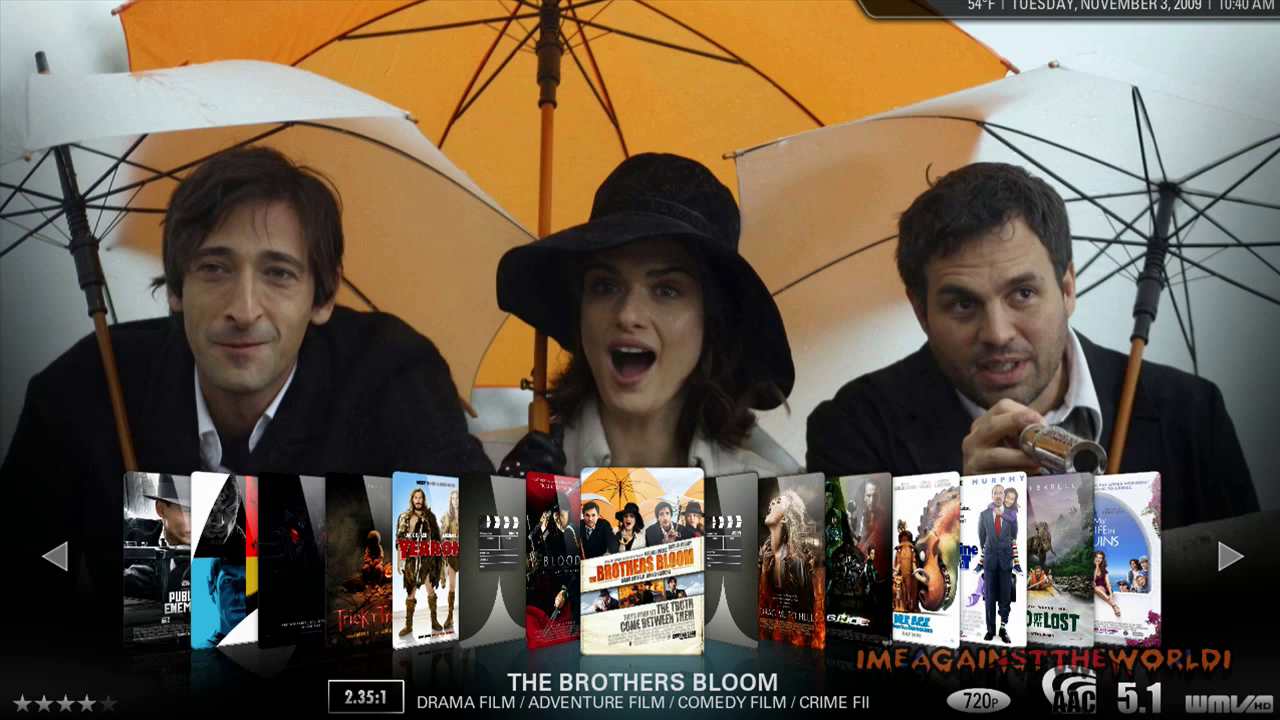
pyautogui.press('Up')
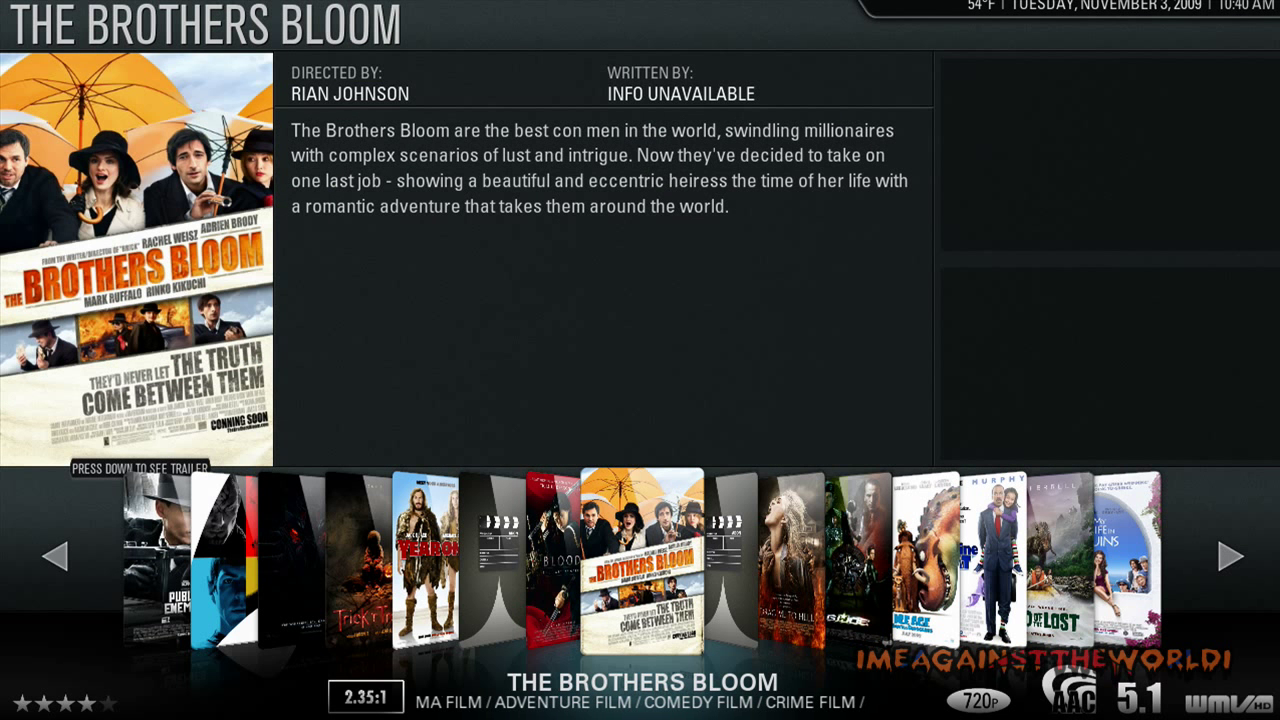
# - Turn off the media flags and fanart in the library options blade
pyautogui.press('Left')
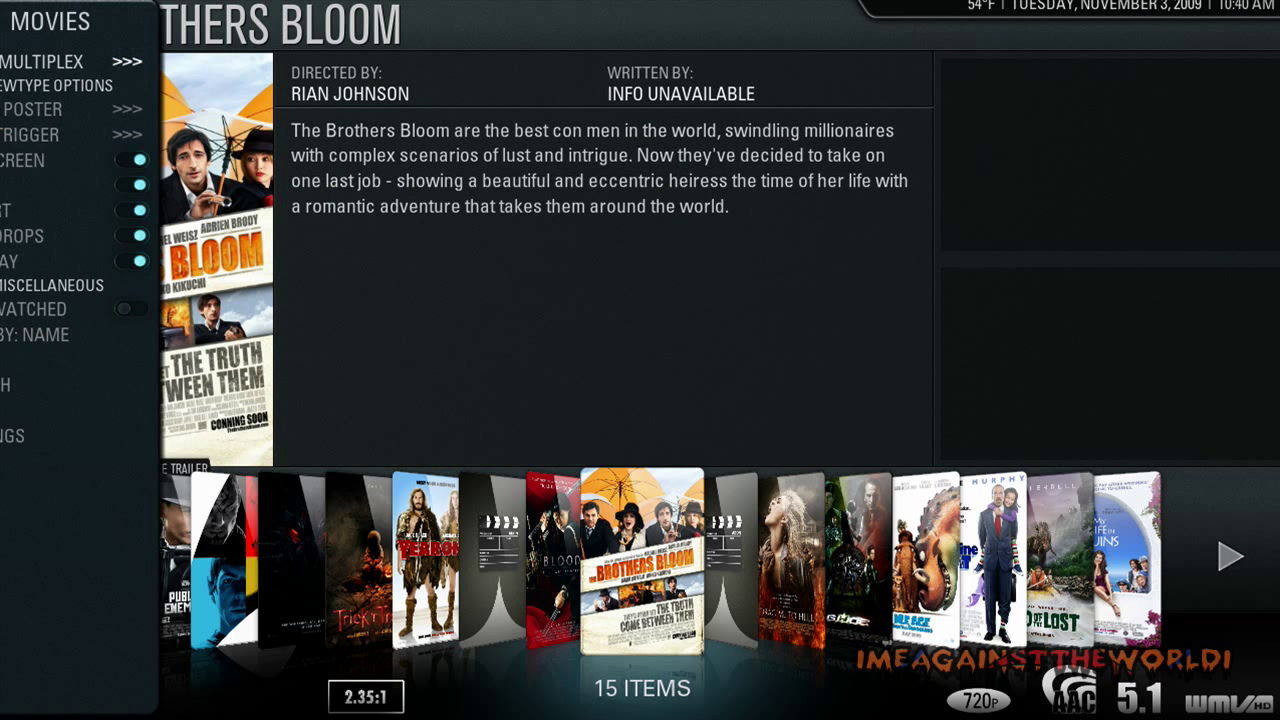
pyautogui.press('Down')
pyautogui.press('Down')
pyautogui.press('Down')
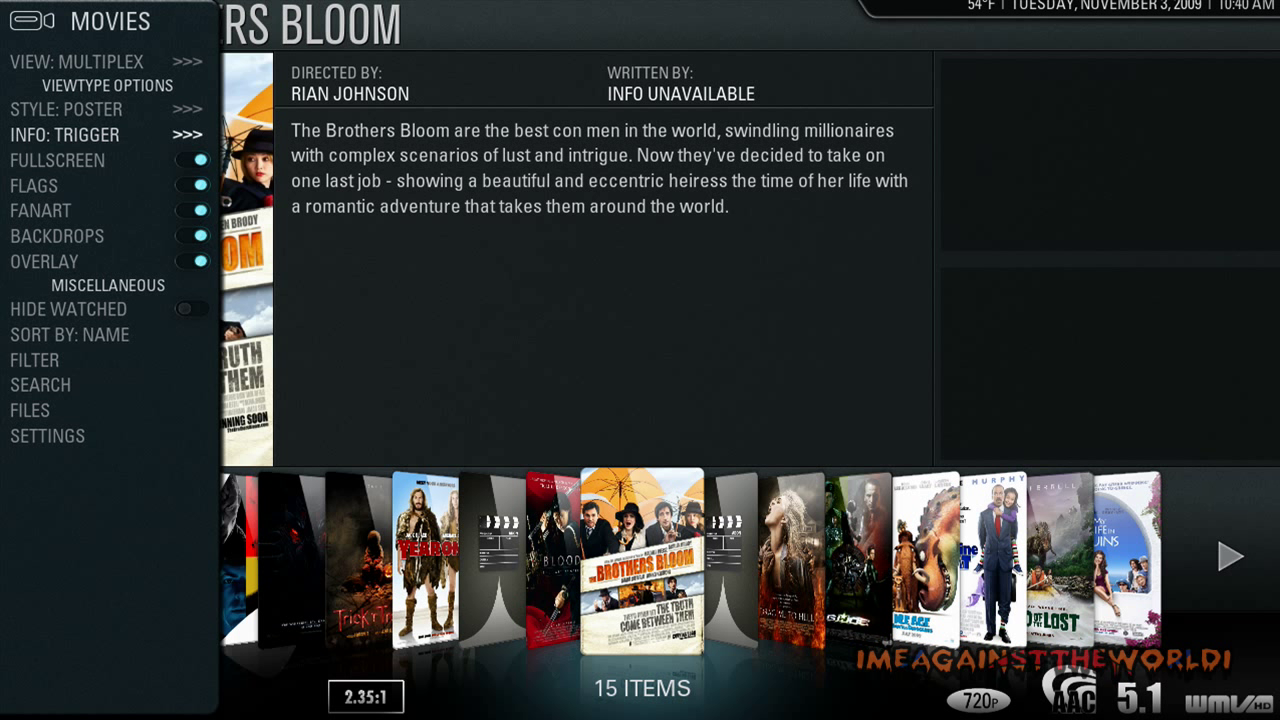
pyautogui.press('Down')
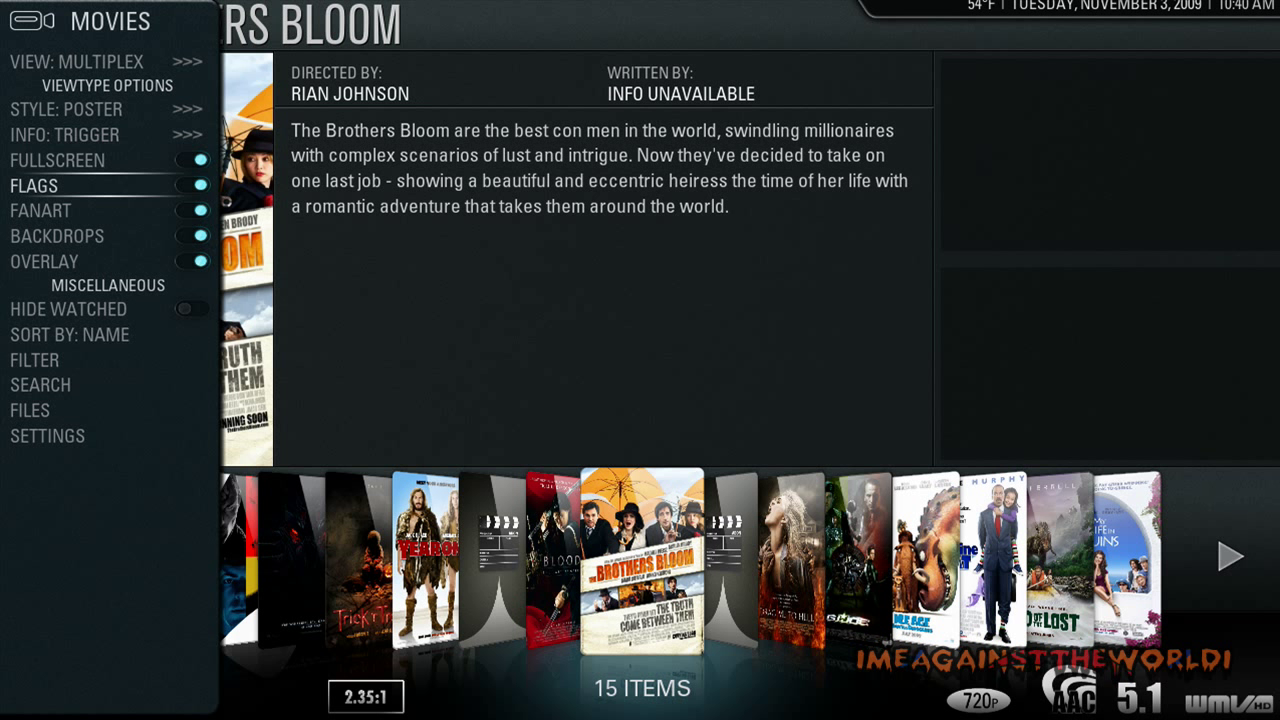
pyautogui.press('Return')
pyautogui.press('Return')
pyautogui.press('Down')
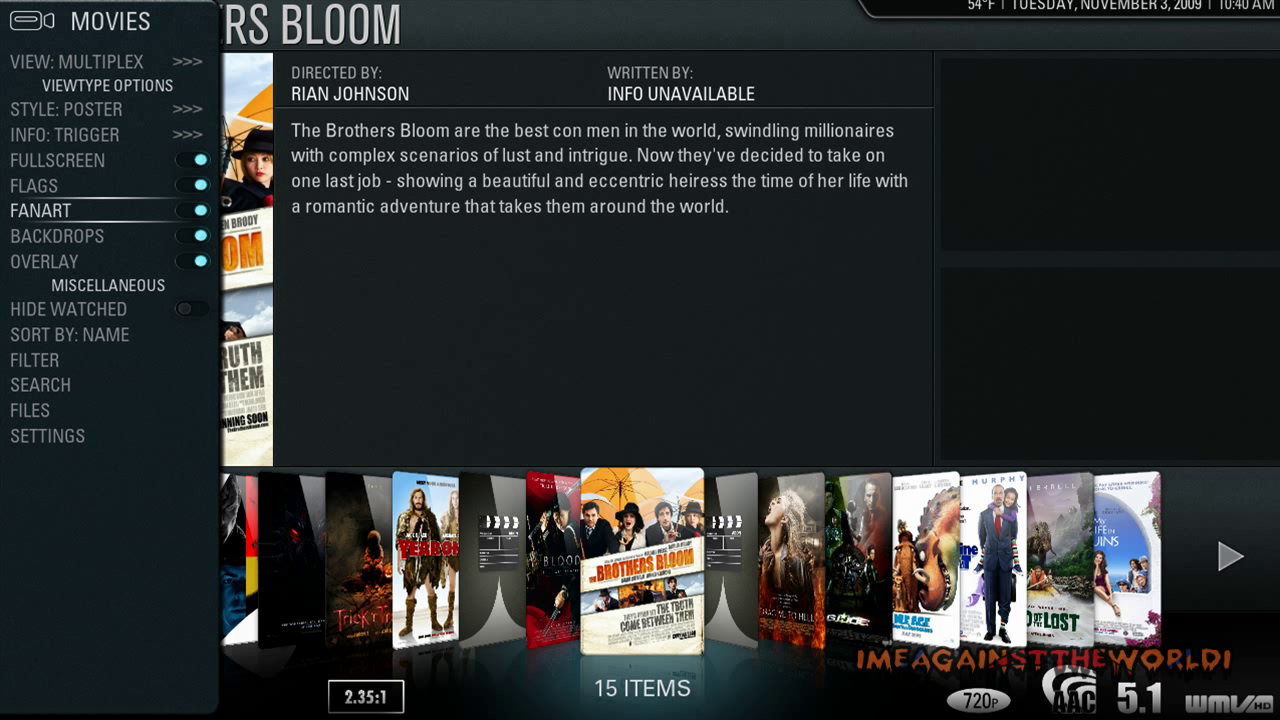
pyautogui.press('Return')
# - Turn fanart back on, and switch backdrops off and back on
pyautogui.press('Return')
pyautogui.press('Down')
pyautogui.press('Return')
pyautogui.press('Up')
pyautogui.press('Up')
pyautogui.press('Up')
pyautogui.press('Up')
pyautogui.press('Up')
pyautogui.press('Up')
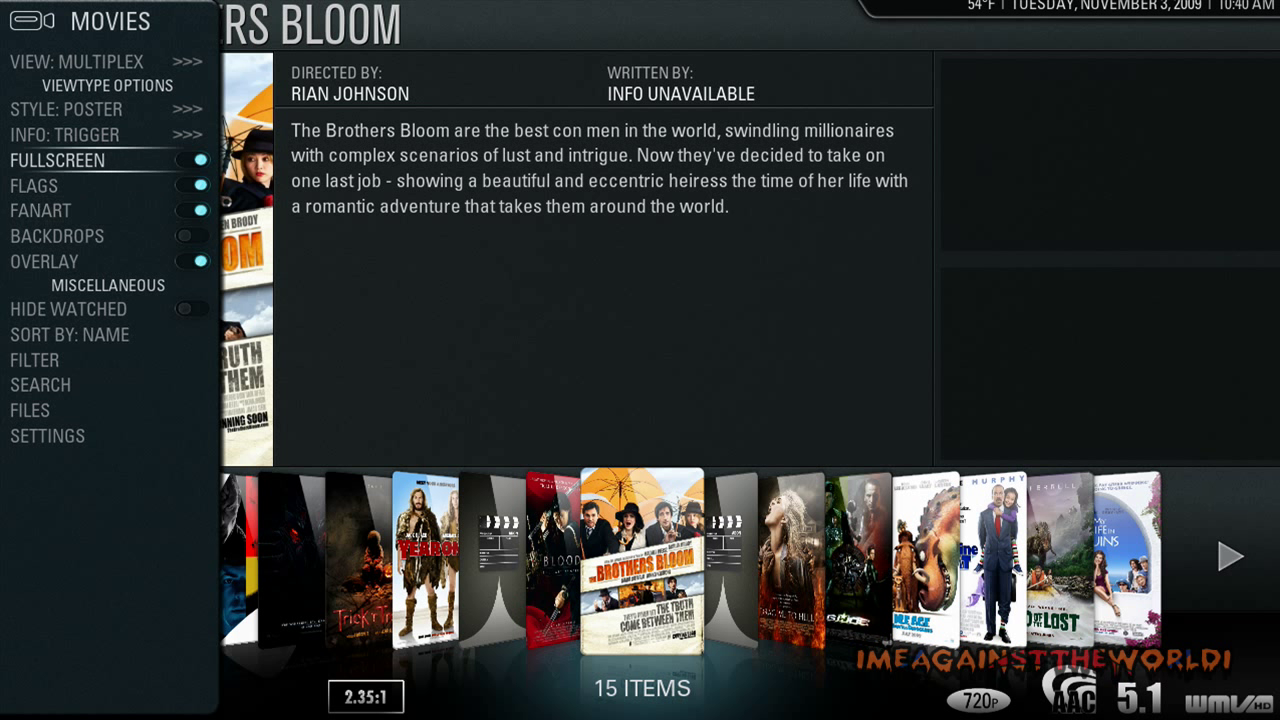
pyautogui.press('Return')
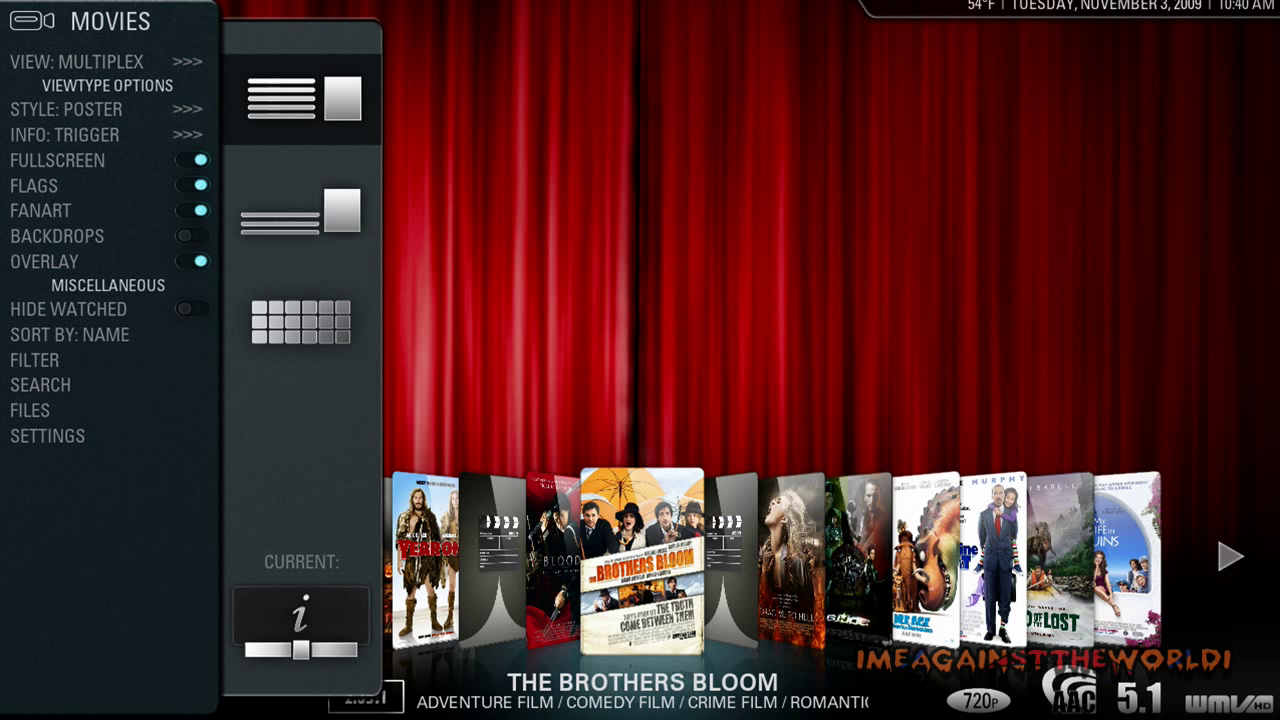
pyautogui.press('Down')
pyautogui.press('Return')
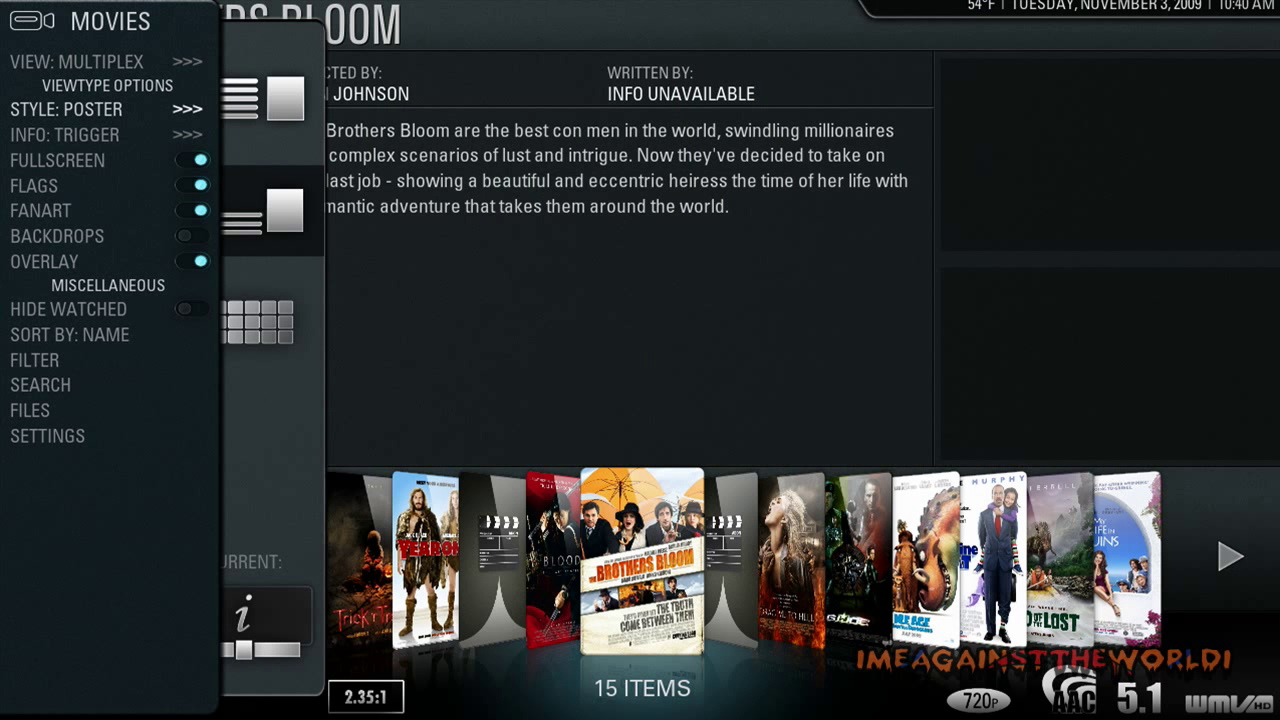
pyautogui.press('Return')
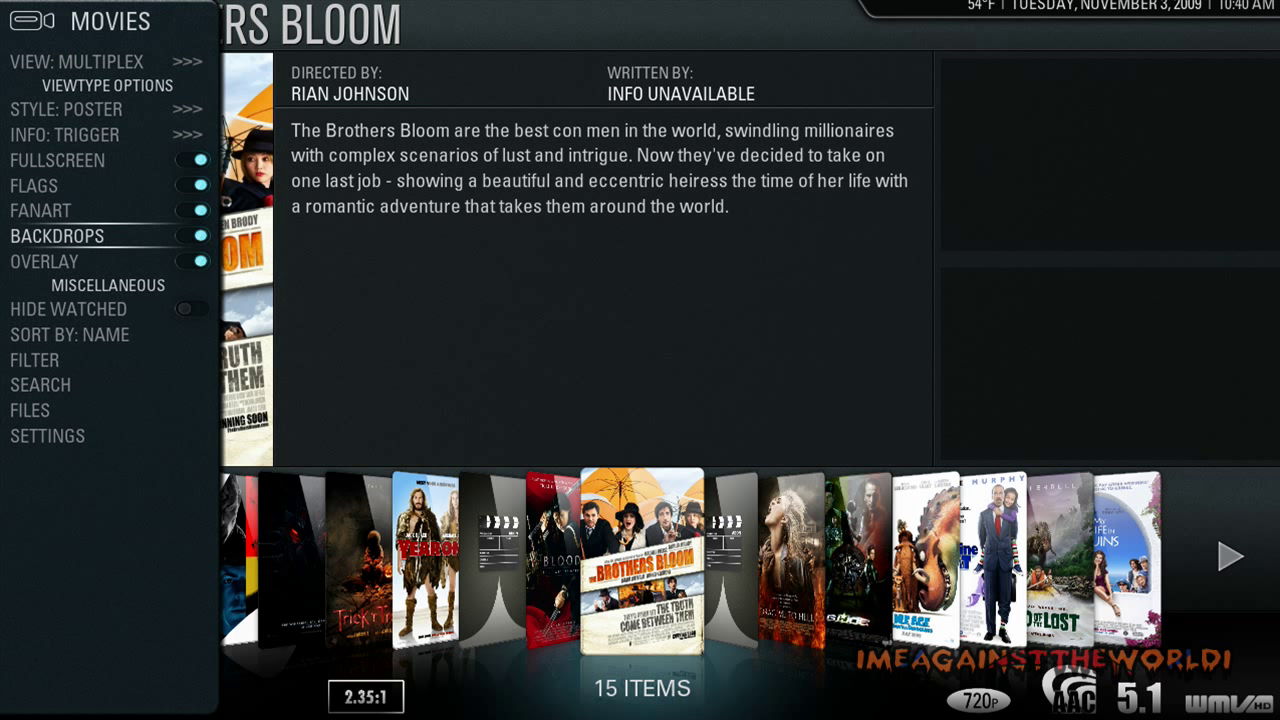
pyautogui.press('Down')
# - Check the style layouts, preview the grid view, then highlight the second view layout
pyautogui.press('Up')
pyautogui.press('Up')
pyautogui.press('Up')
pyautogui.press('Up')
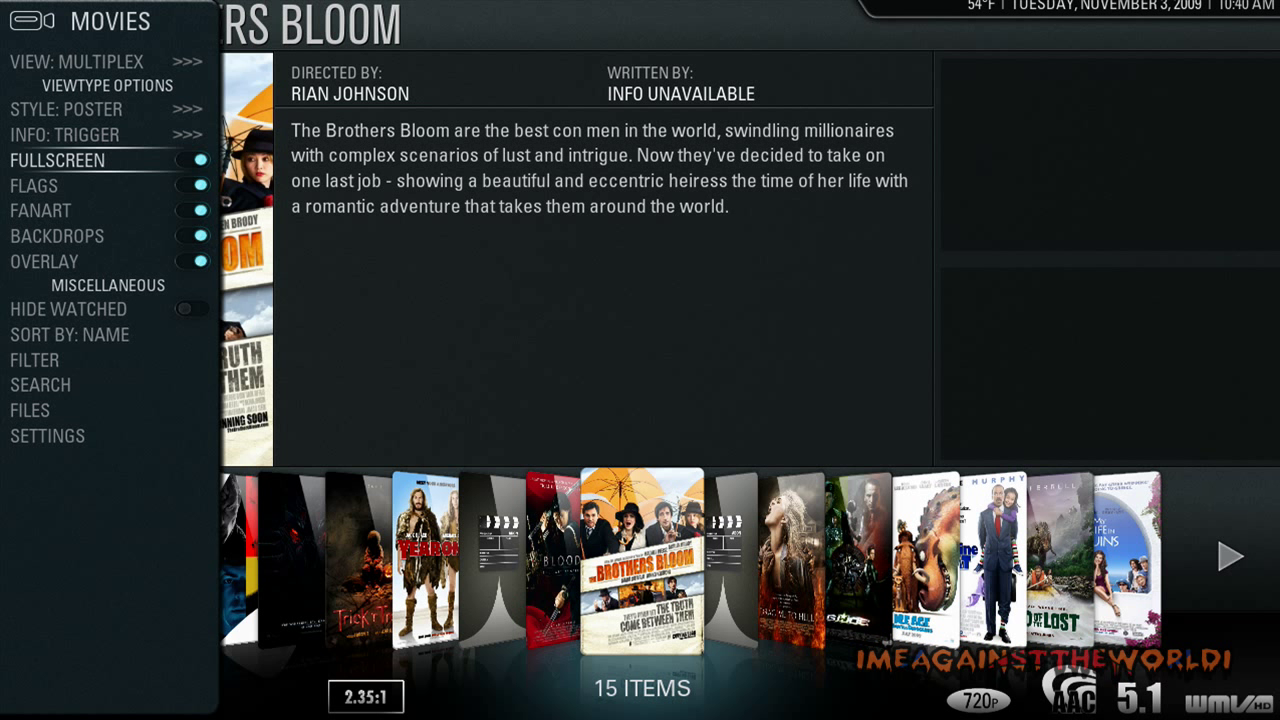
pyautogui.press('Up')
pyautogui.press('Up')
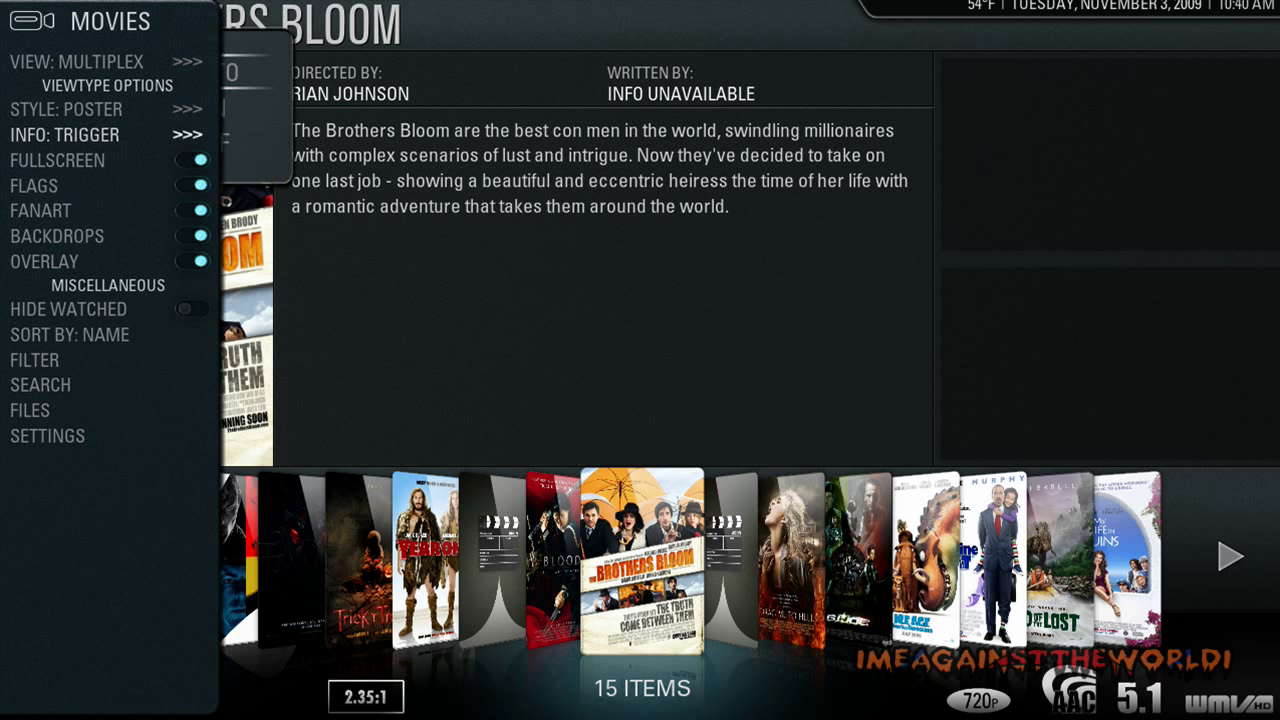
pyautogui.press('Return')
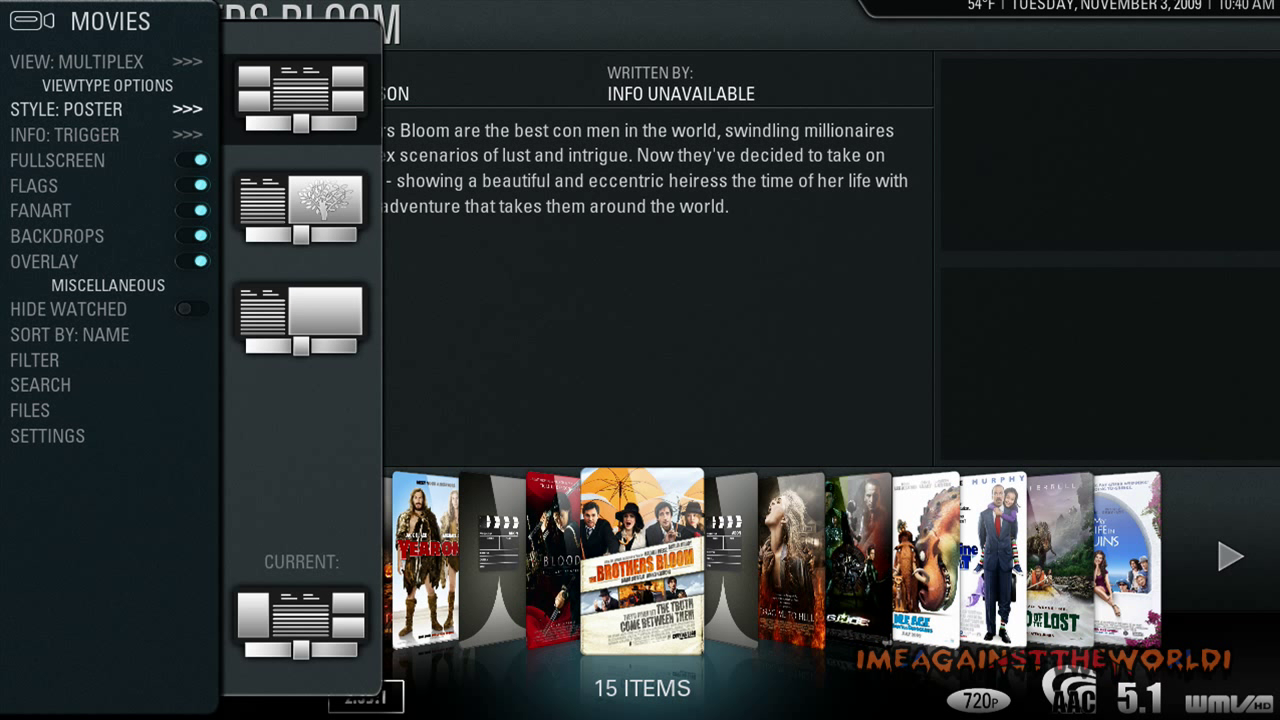
pyautogui.press('Up')
pyautogui.press('Return')
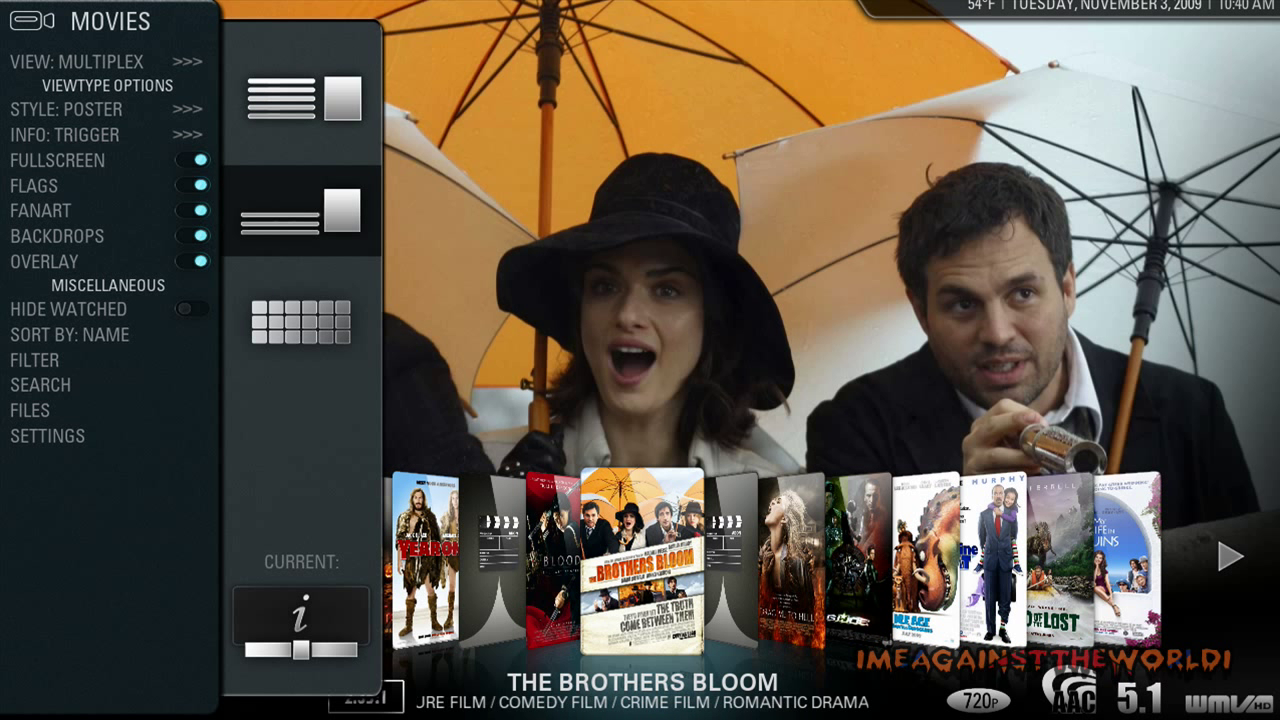
pyautogui.press('Down')
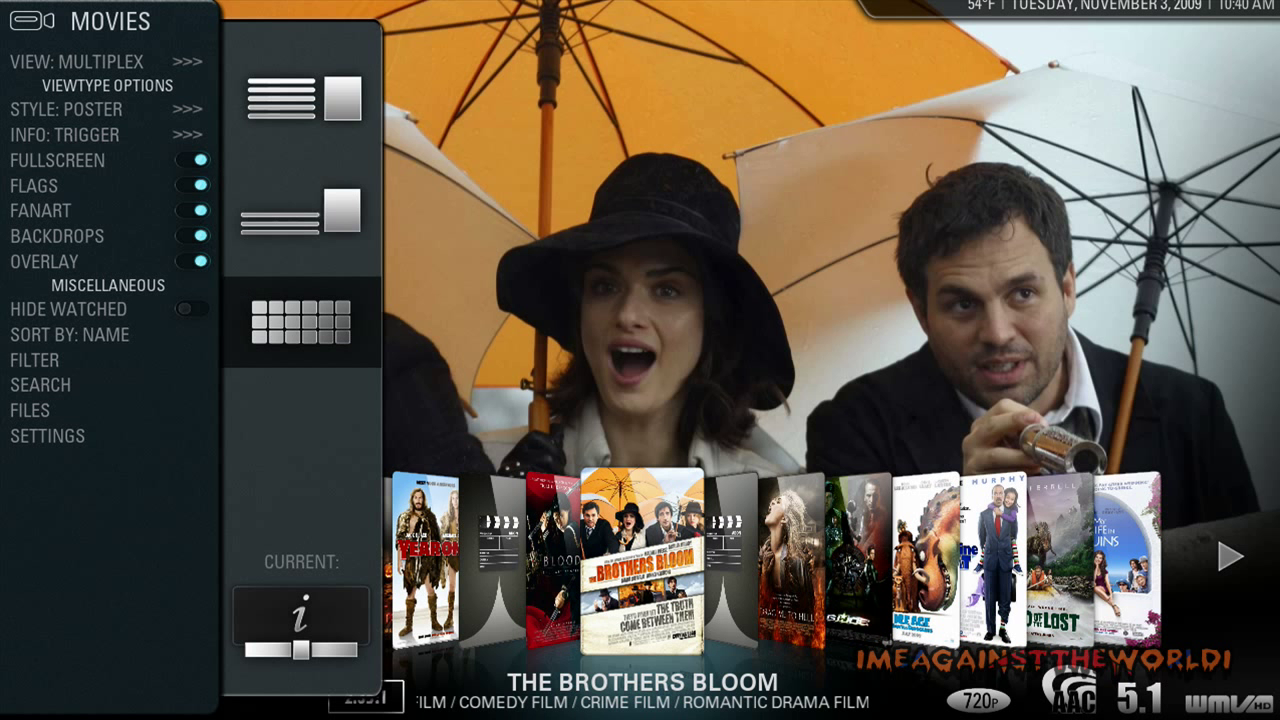
pyautogui.press('Up')
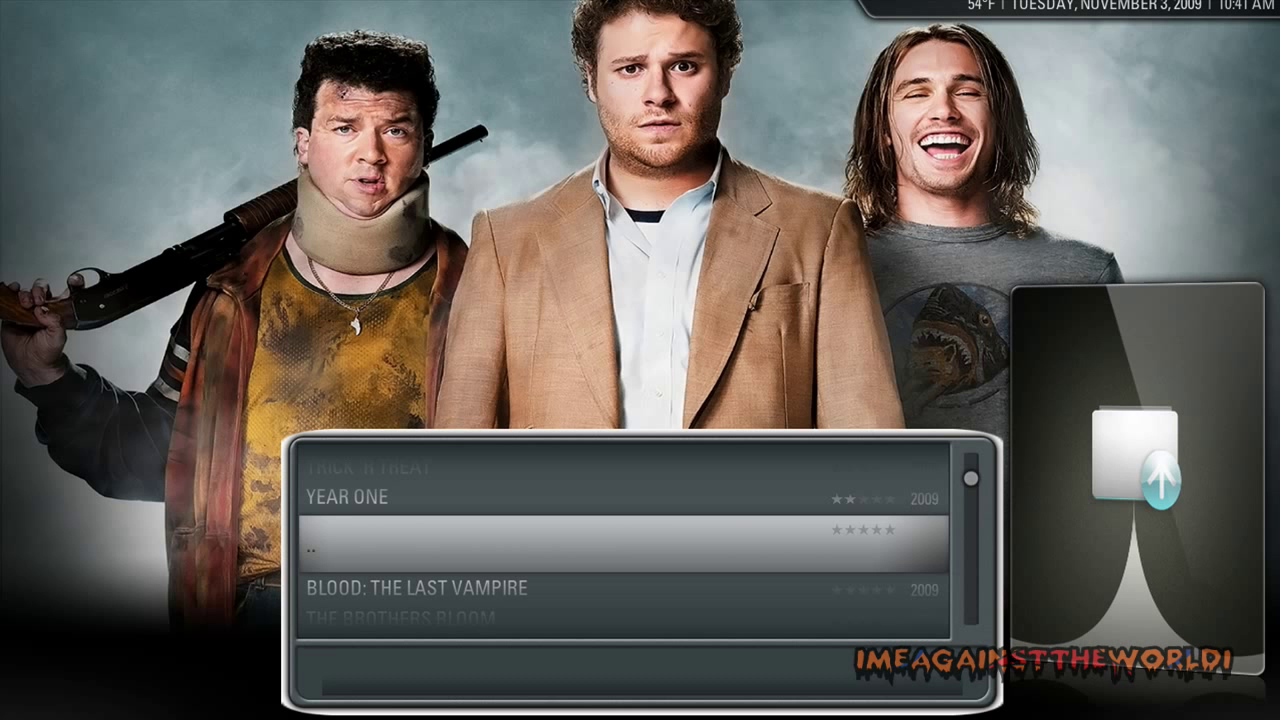
# - Move down the movie list to Land of the Lost and play its trailer
pyautogui.press('Down')
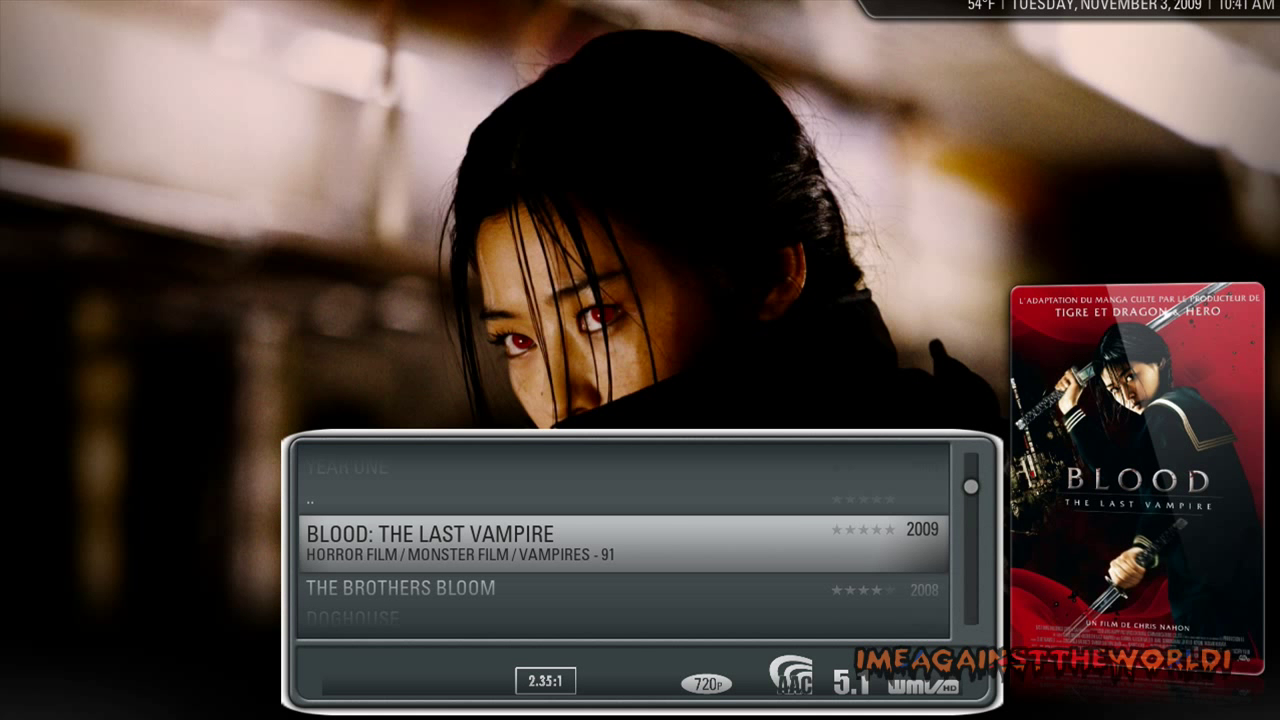
pyautogui.press('Down')
pyautogui.press('Down')
pyautogui.press('Down')
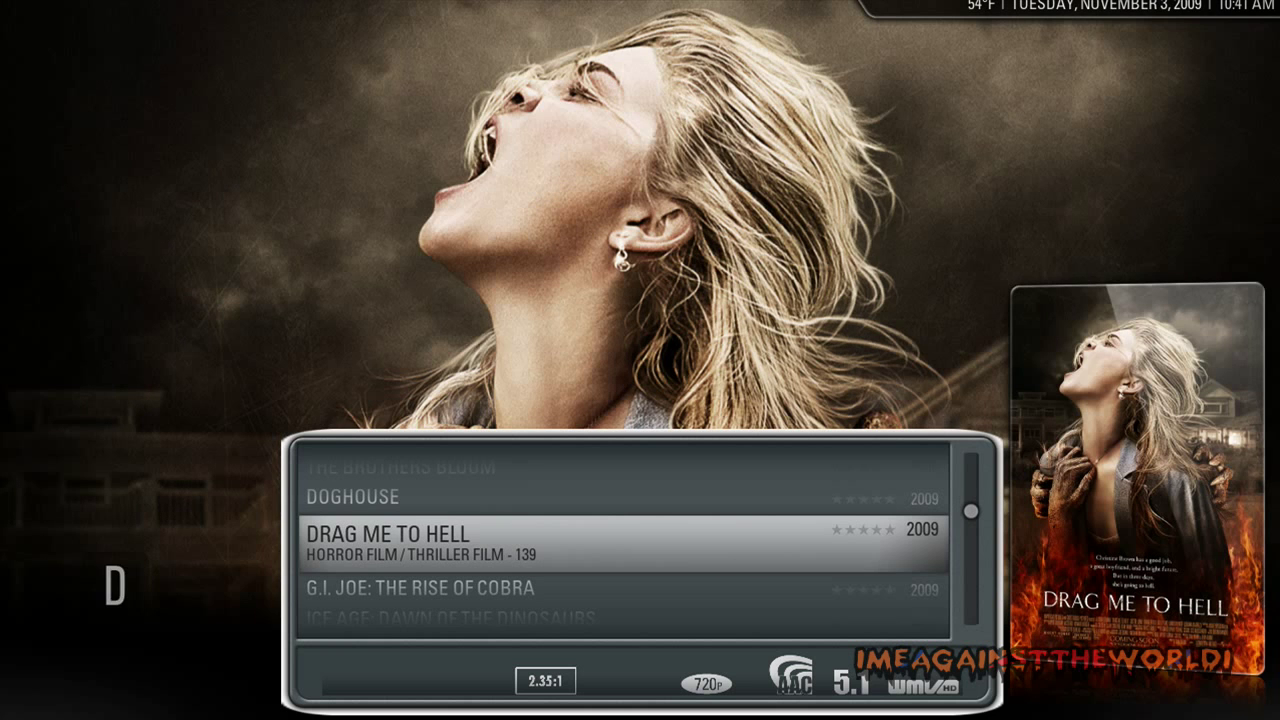
pyautogui.press('Down')
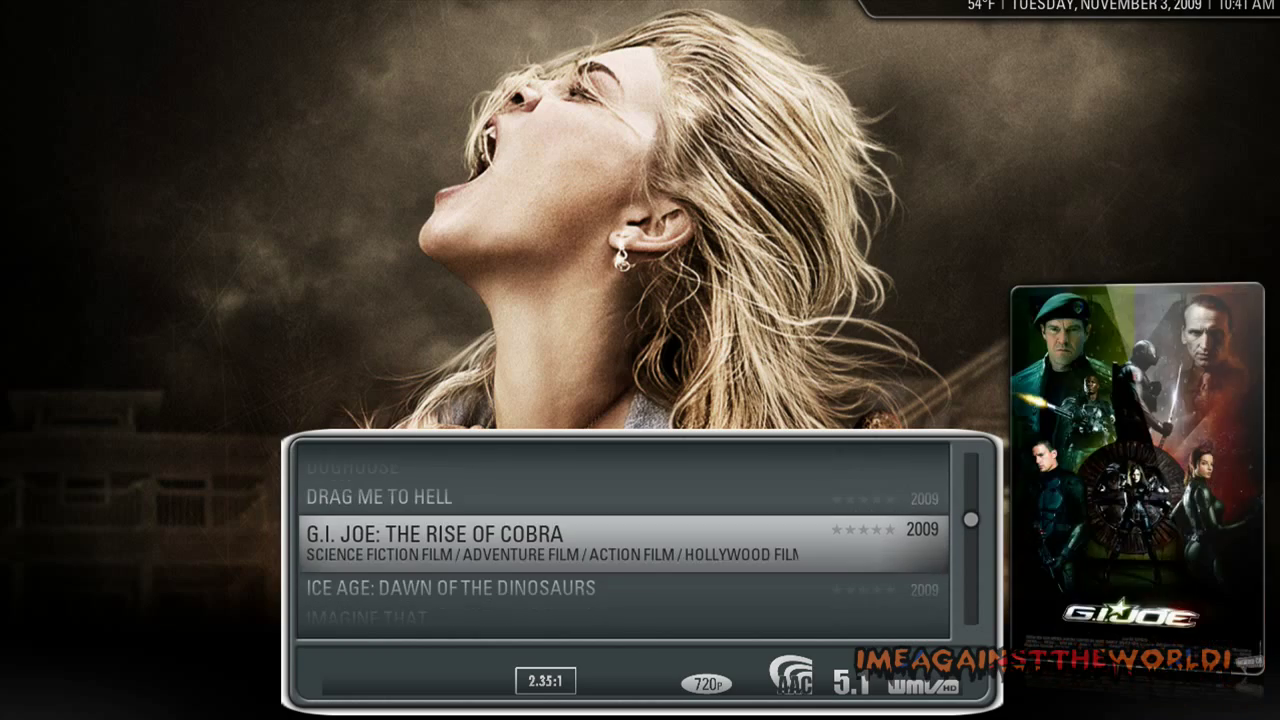
pyautogui.press('Down')
pyautogui.press('Down')
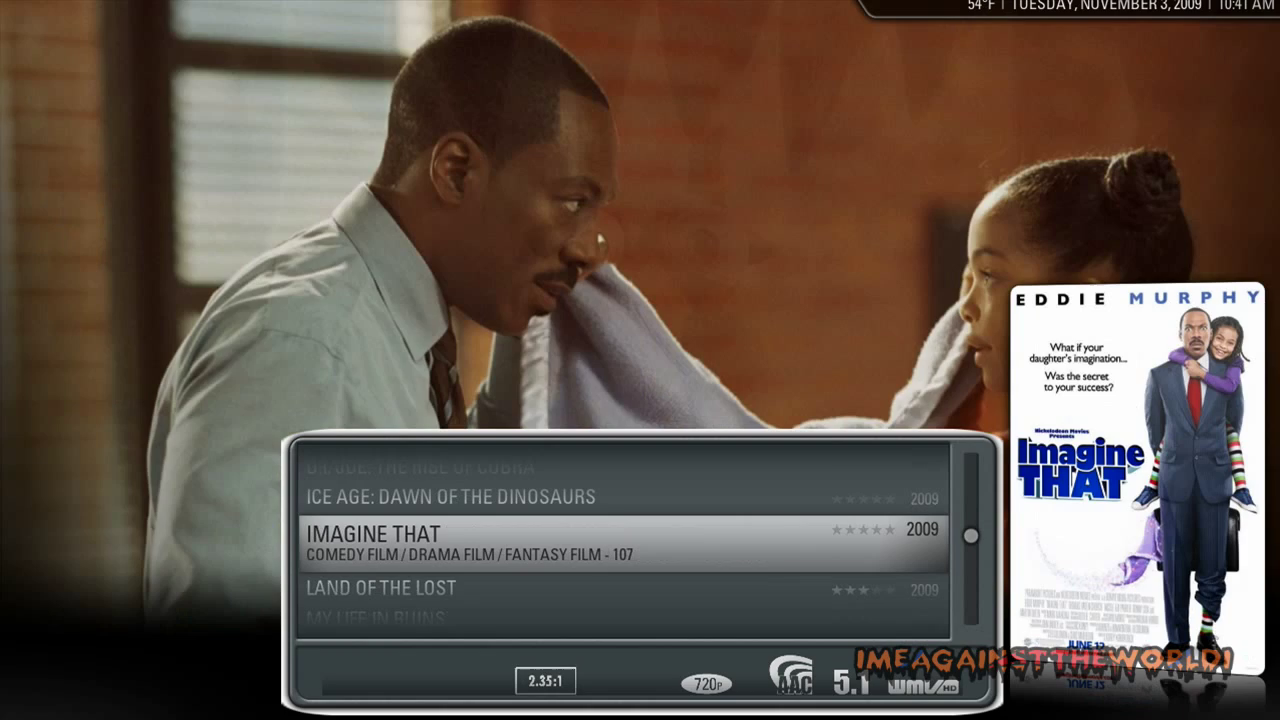
pyautogui.press('Down')
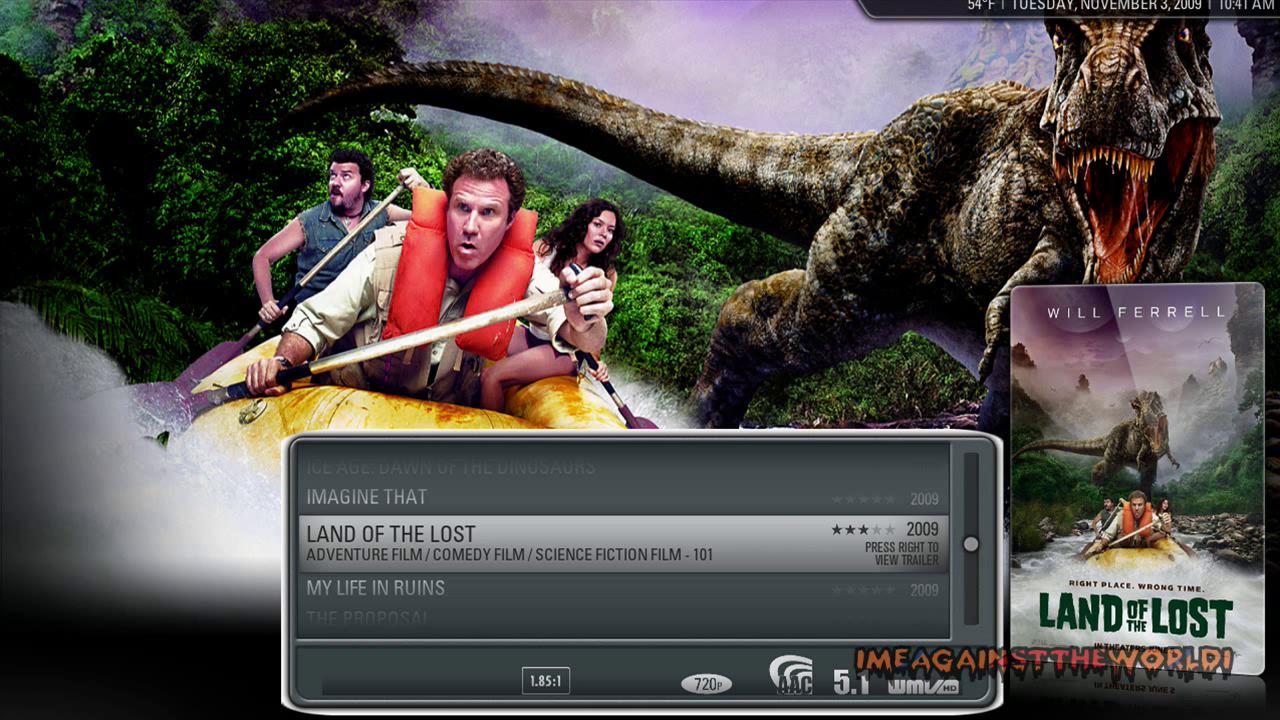
pyautogui.press('Right')
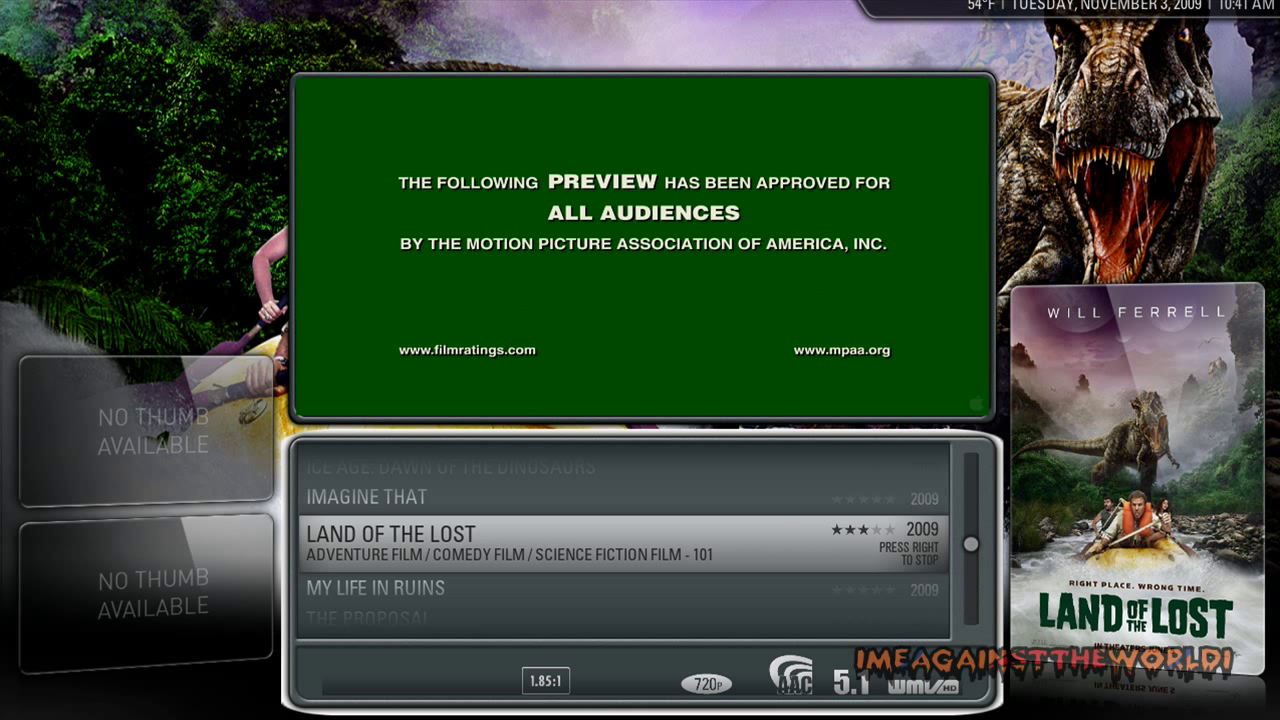